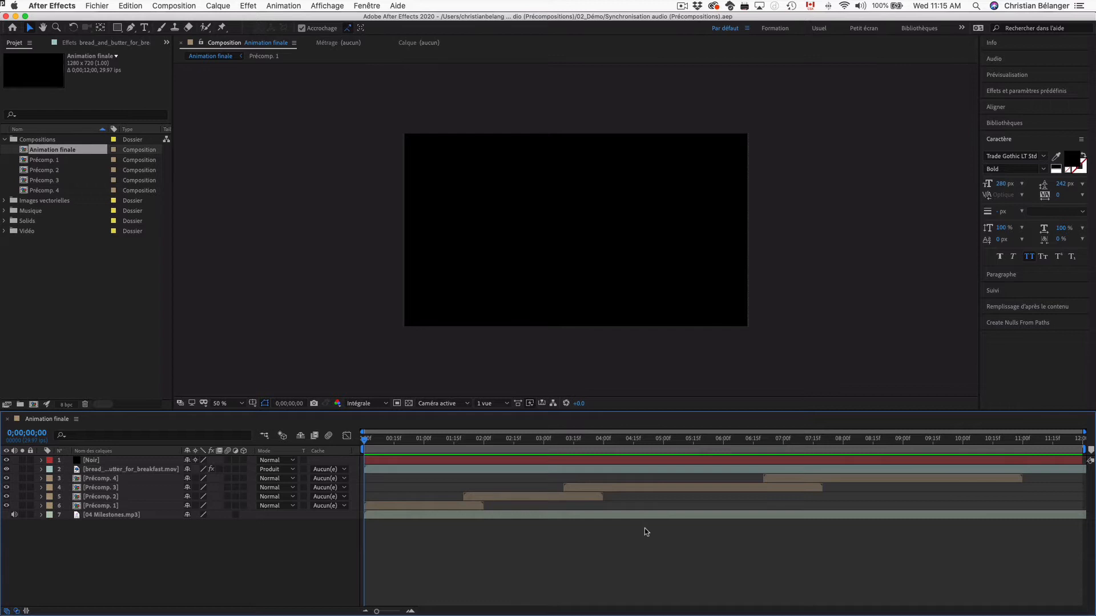
# - Examine the 04 Milestones.mp3 audio layer and the layers Précomp. 1 to Précomp. 4 in the Animation finale timeline
pyautogui.click(656, 457)
pyautogui.click(125, 515)
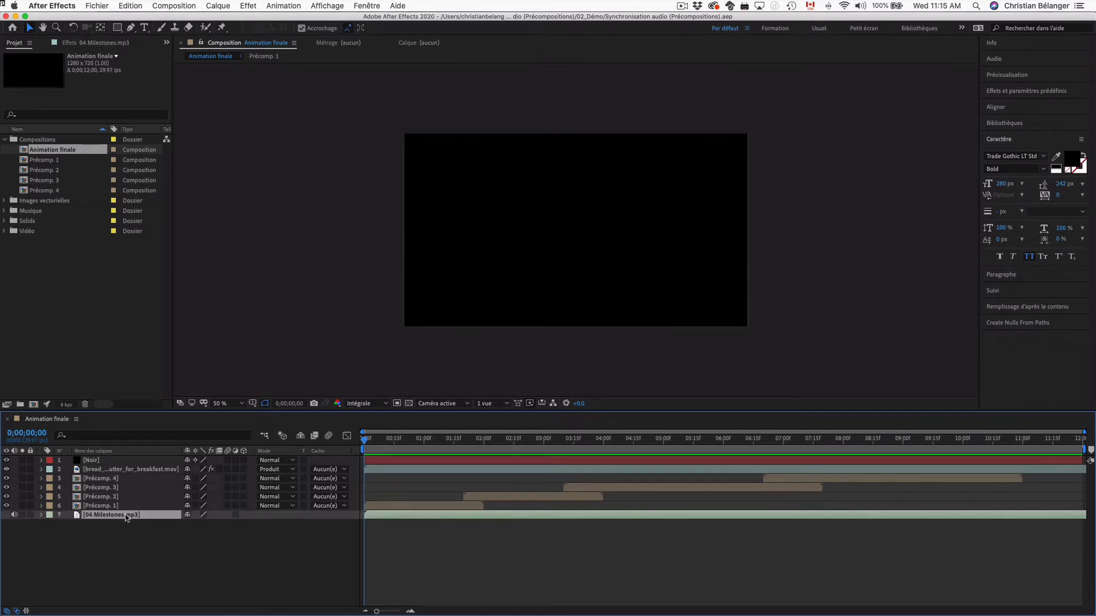
pyautogui.click(453, 504)
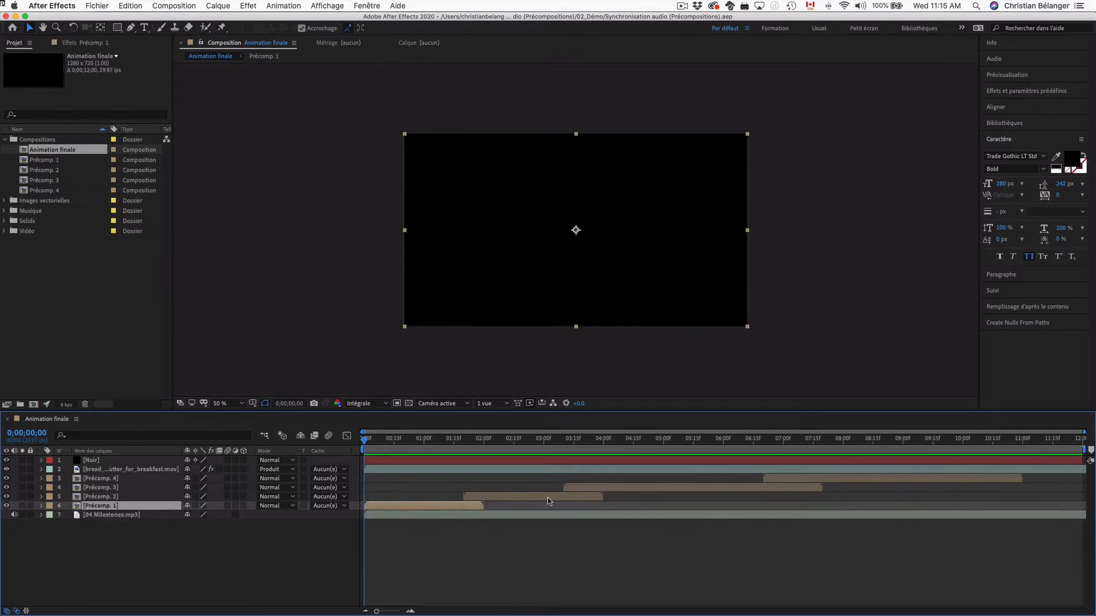
pyautogui.click(547, 497)
pyautogui.click(601, 488)
pyautogui.click(798, 480)
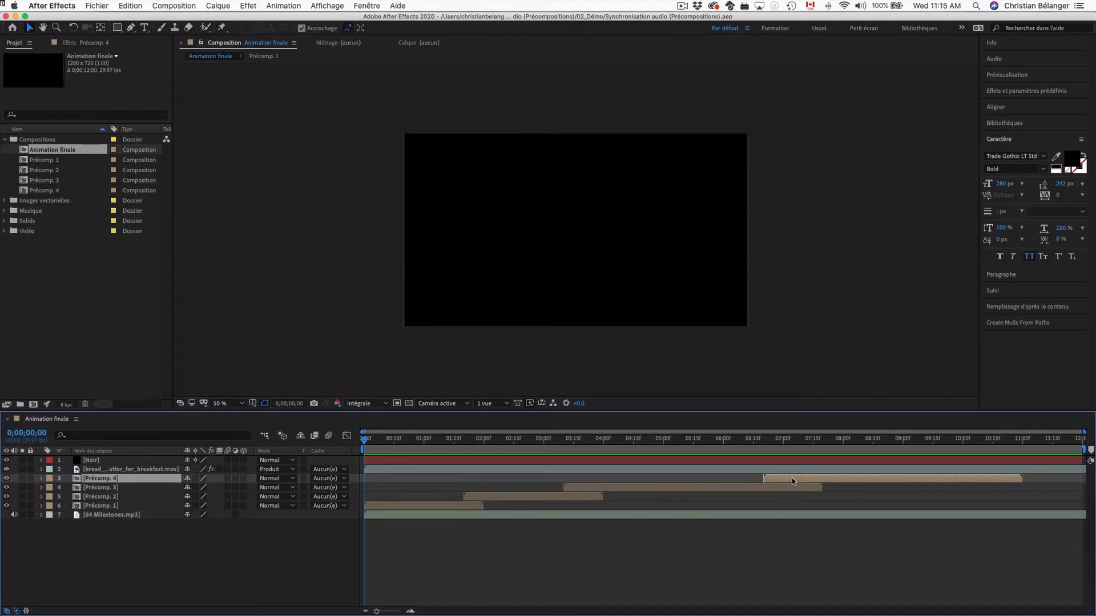
pyautogui.click(748, 516)
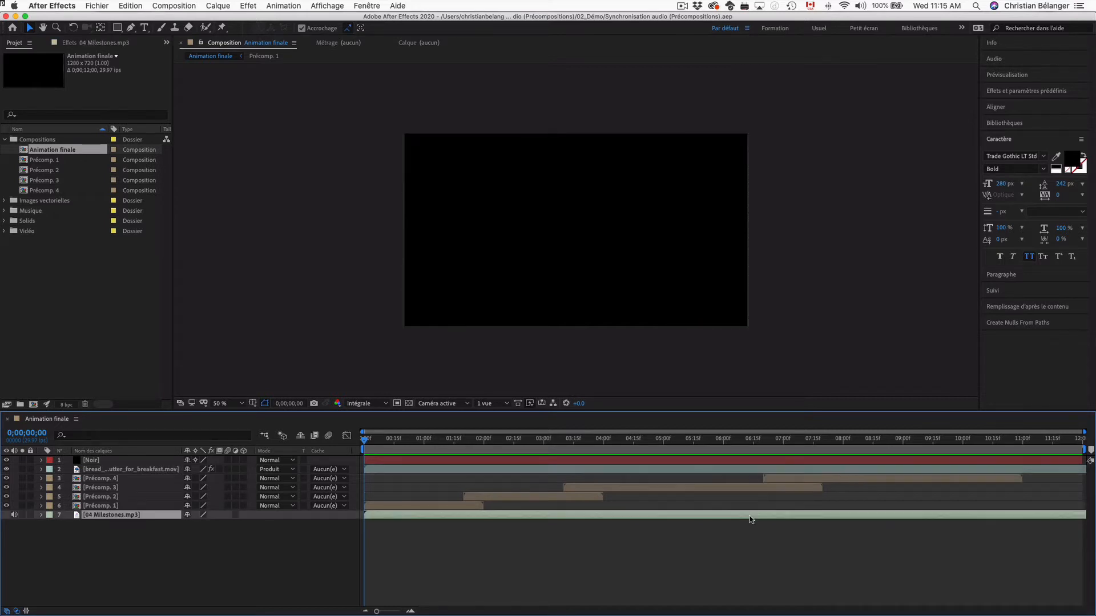
pyautogui.click(784, 478)
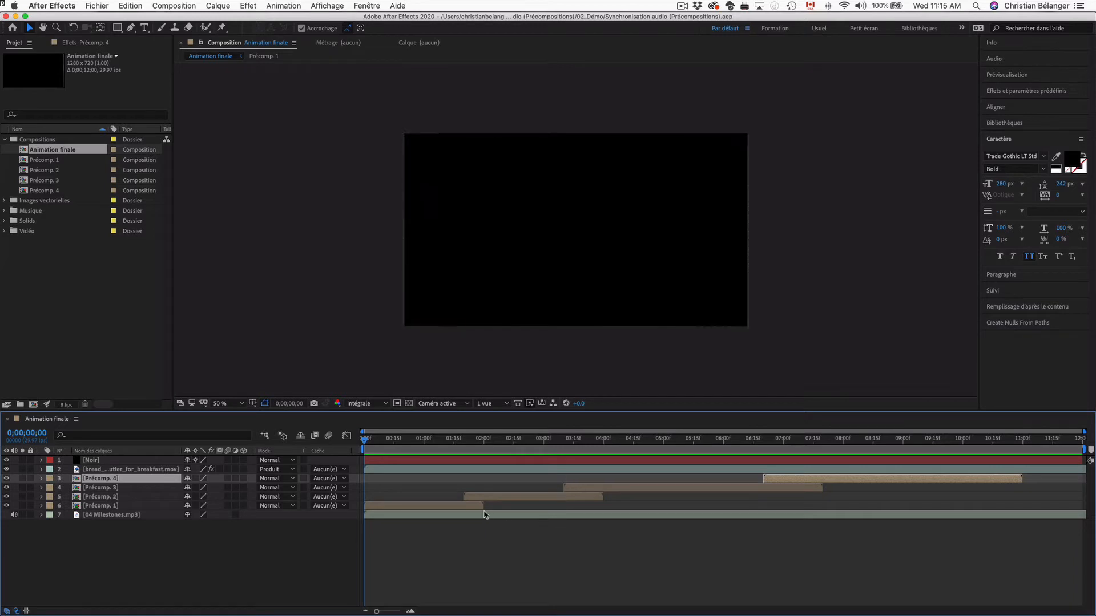
pyautogui.click(463, 532)
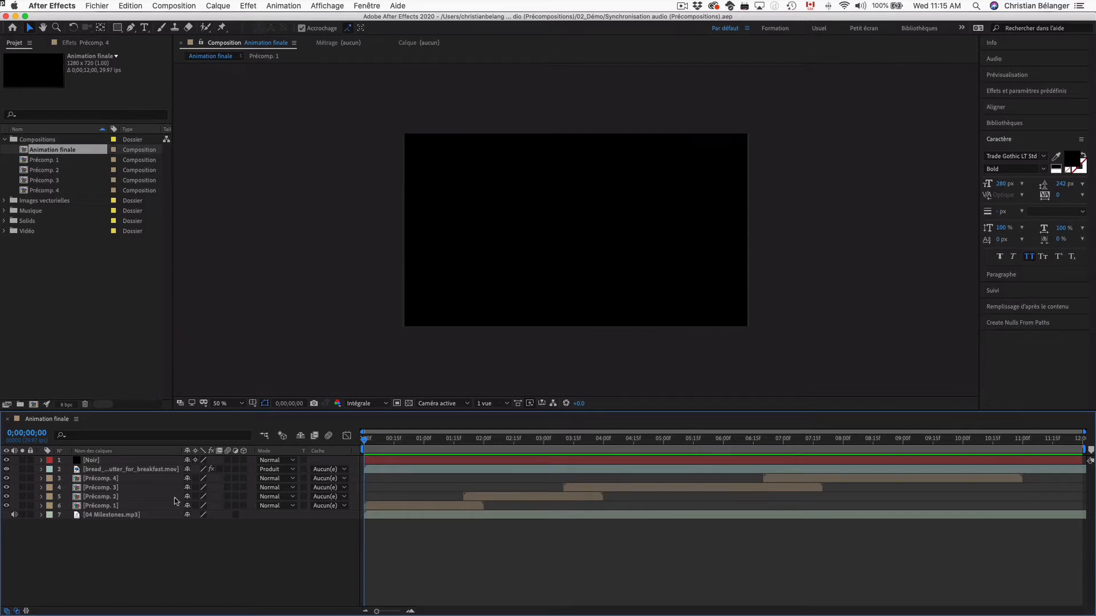
# - Precompose the 04 Milestones.mp3 layer as Audio, moving all attributes into the new composition and matching its duration to the layer
pyautogui.click(125, 515)
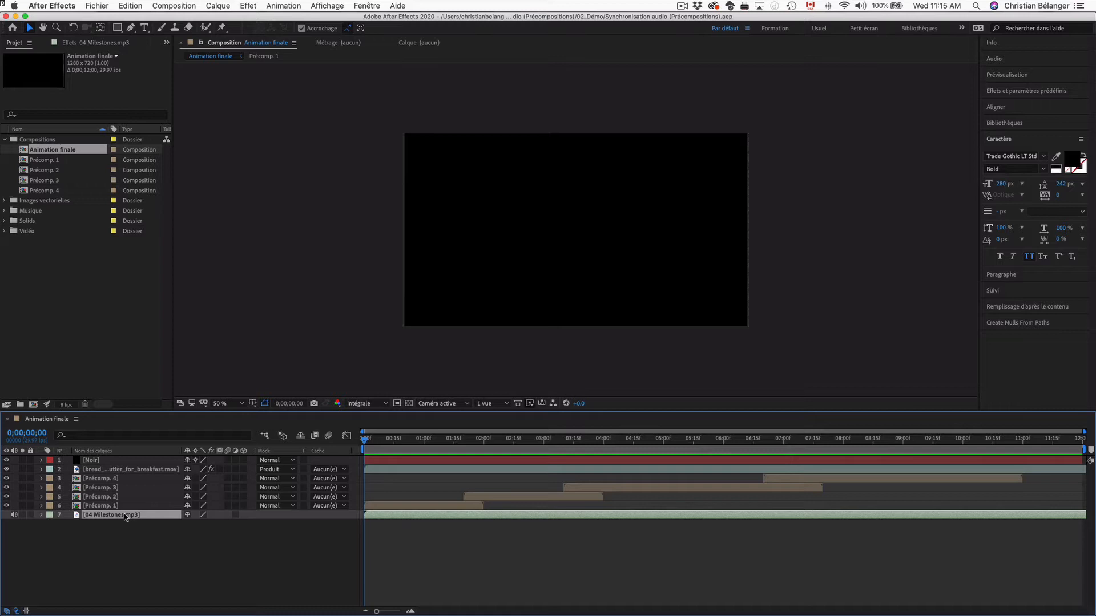
pyautogui.rightClick(125, 517)
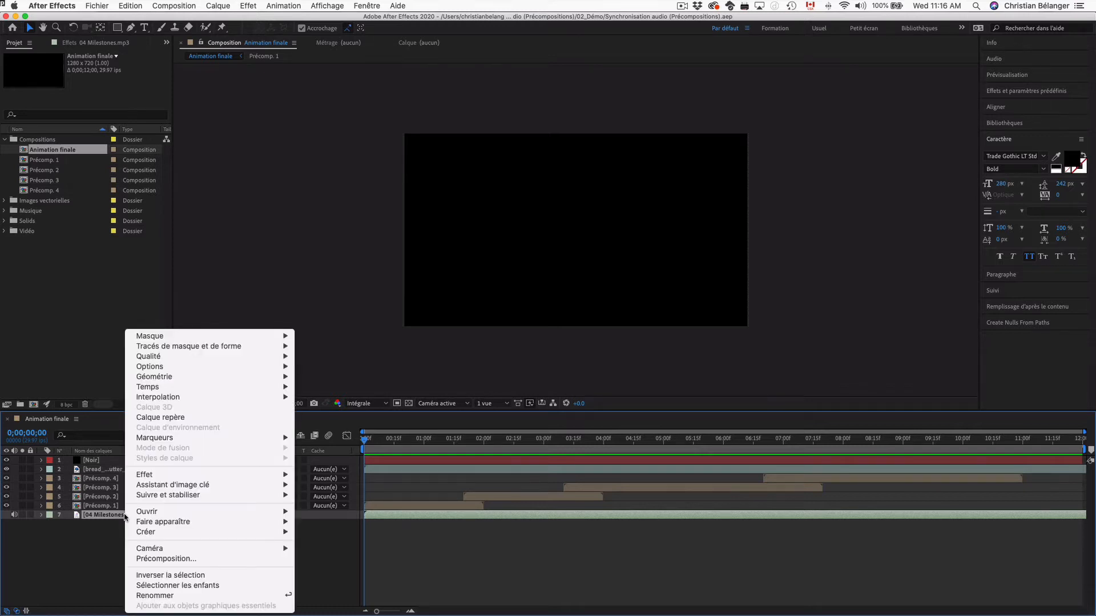
pyautogui.click(161, 559)
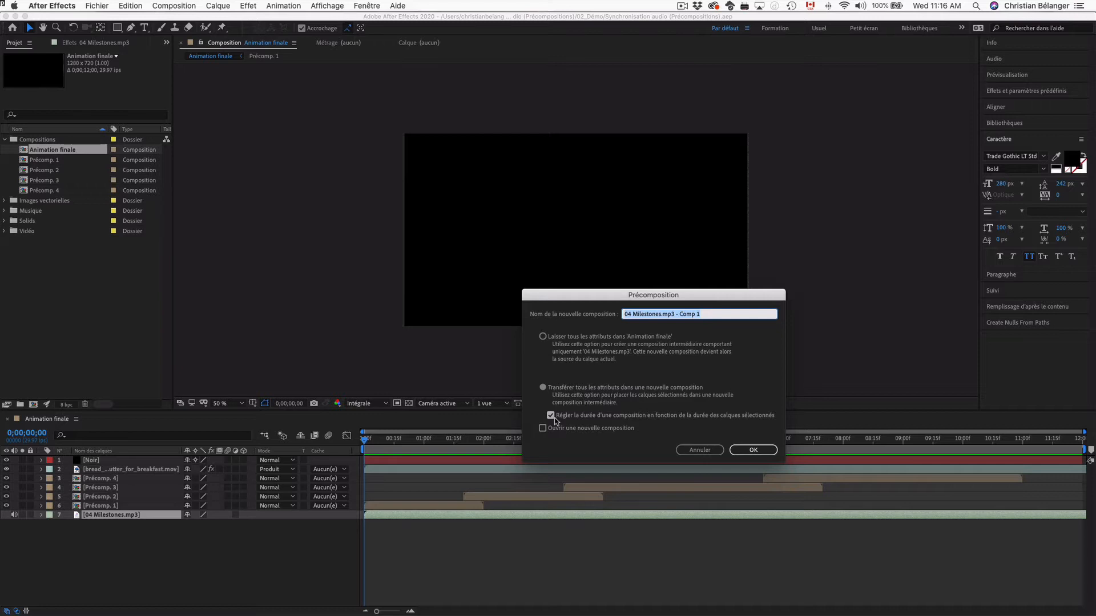
pyautogui.write('Audio')
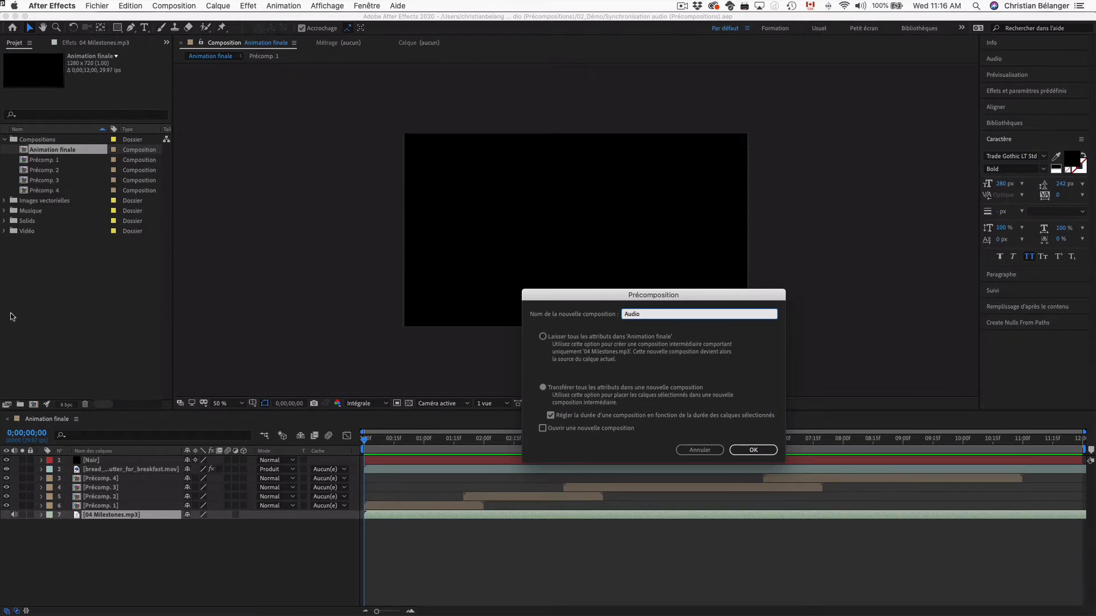
pyautogui.press('Return')
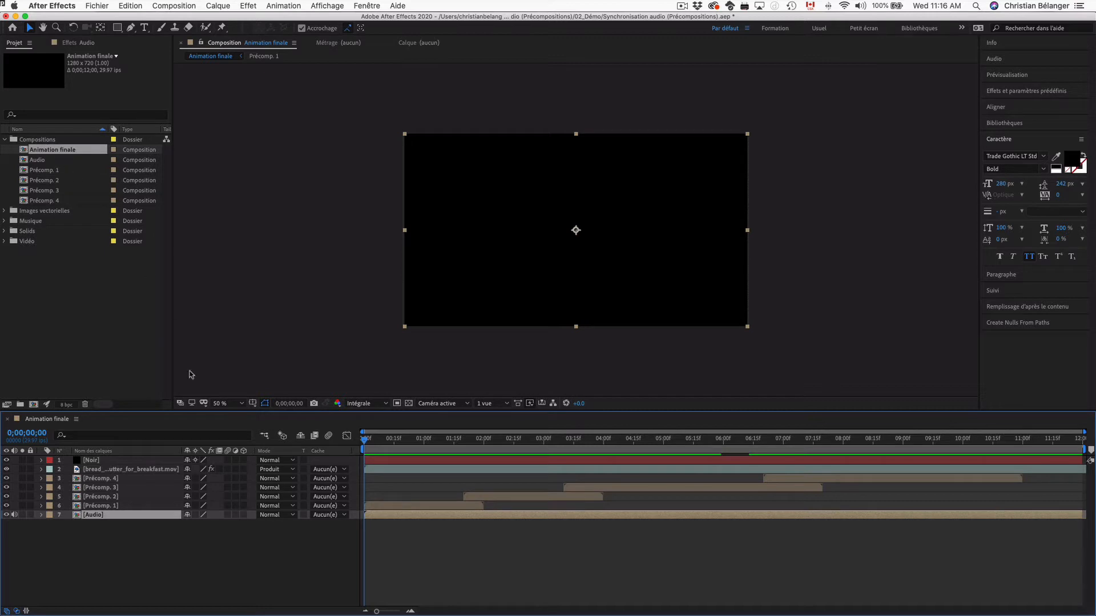
pyautogui.click(492, 567)
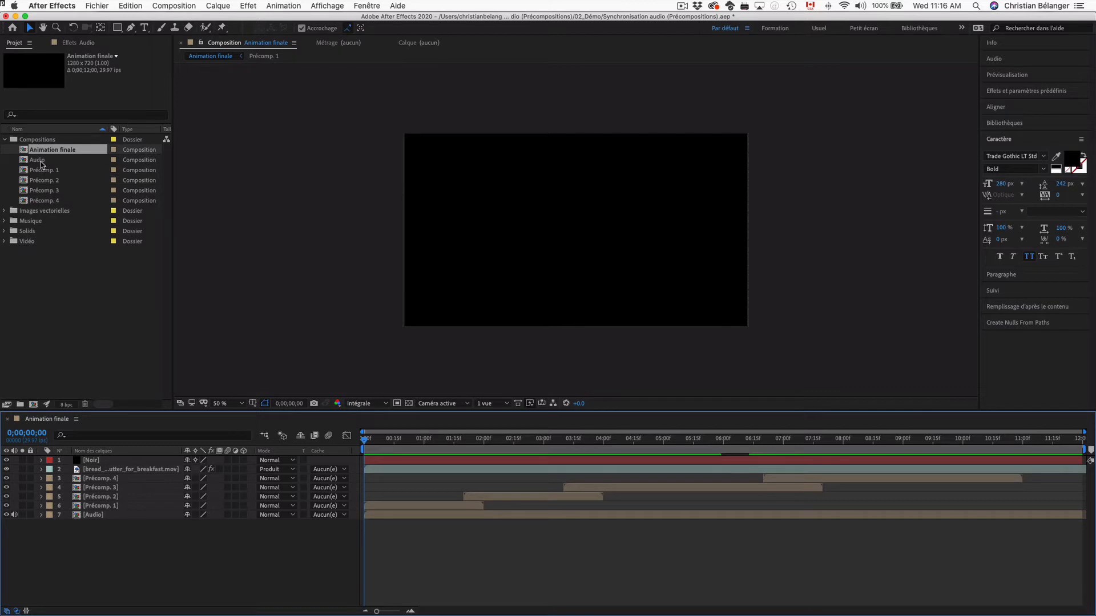
# - Open Précomp. 4, add the Audio composition below the Fond brun layer and enable time remapping on it
pyautogui.click(800, 479)
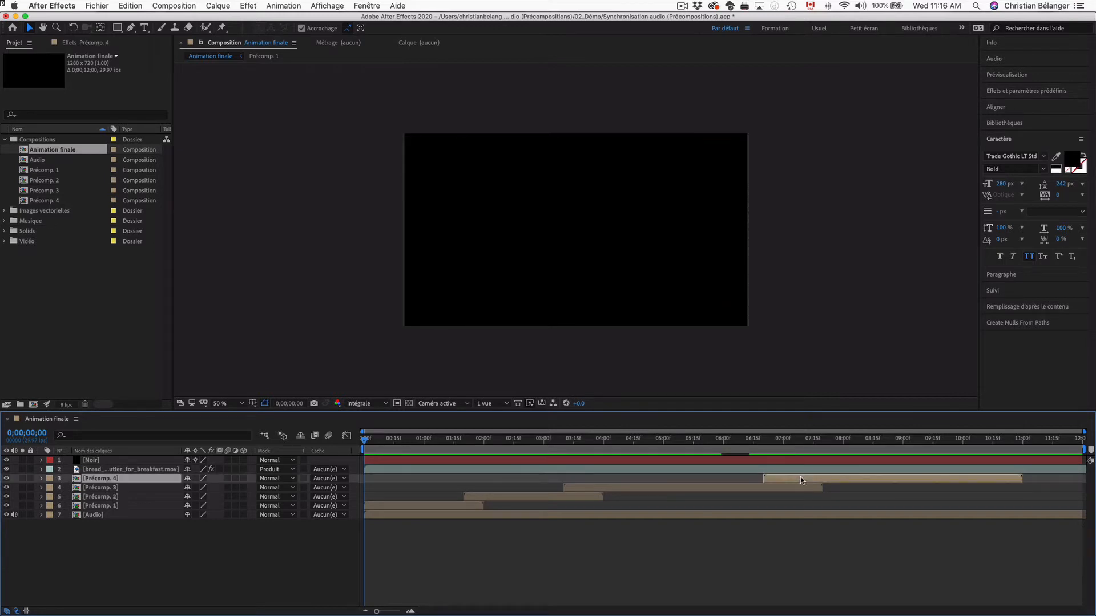
pyautogui.doubleClick(801, 477)
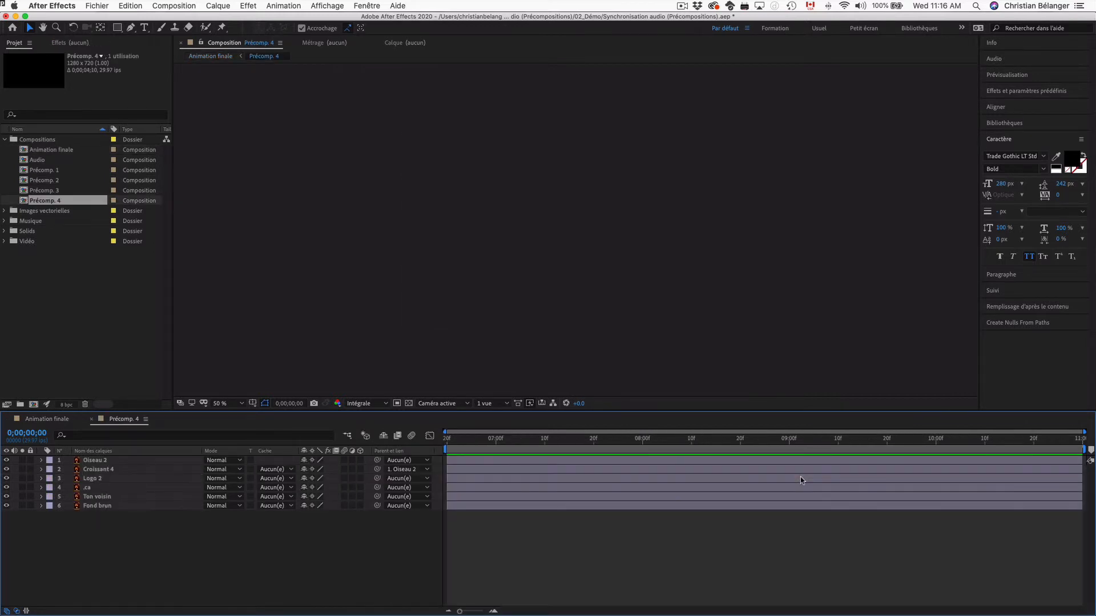
pyautogui.click(38, 161)
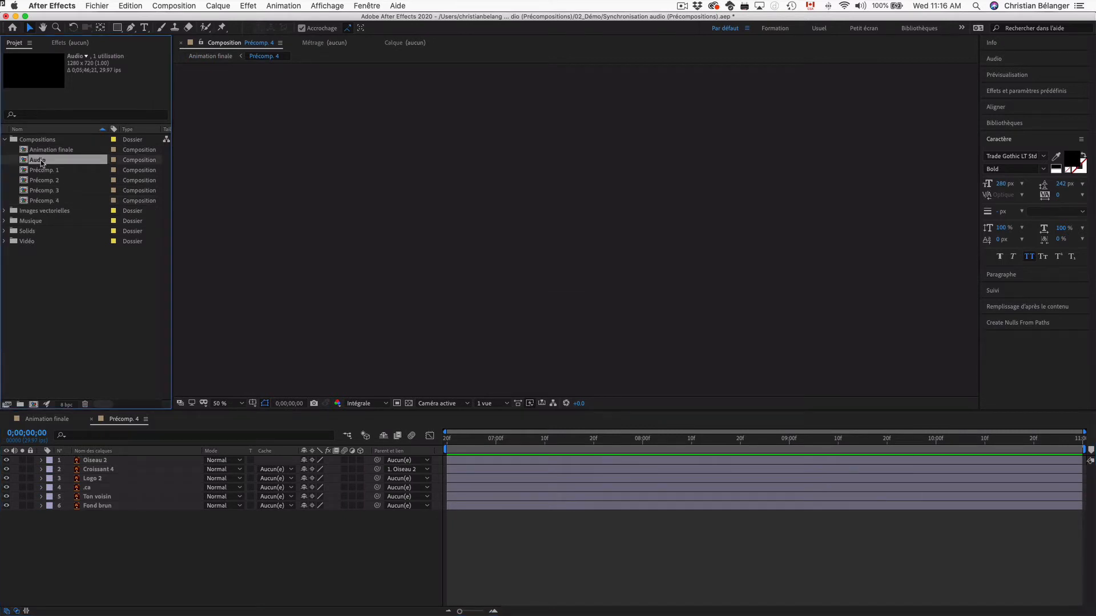
pyautogui.moveTo(41, 163); pyautogui.dragTo(198, 533)
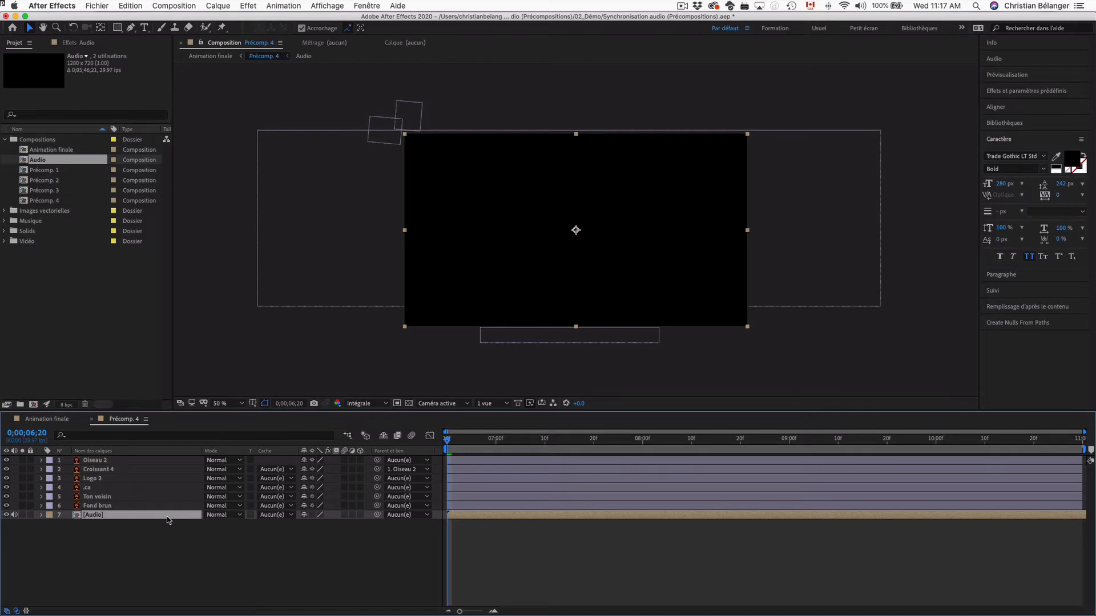
pyautogui.press('super+alt+t')
# - Switch to Finder, open Expression.txt from the 02_Démo folder, copy its entire text and return to After Effects
pyautogui.press('super+Tab')
pyautogui.press('super+Tab')
pyautogui.press('super+Tab')
pyautogui.press('super+Tab')
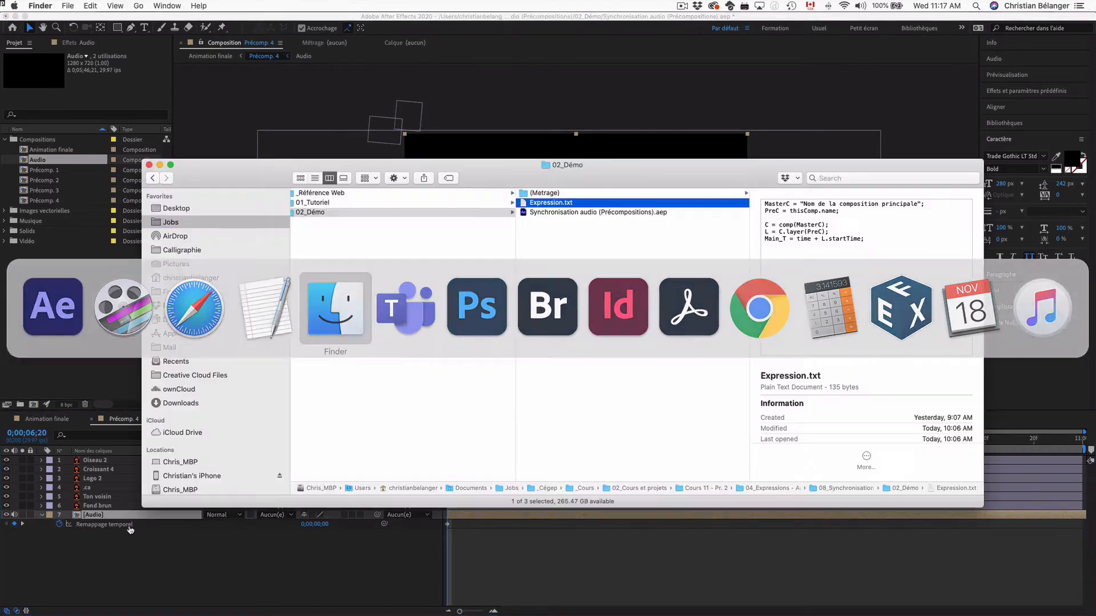
pyautogui.doubleClick(569, 204)
pyautogui.press('super+a')
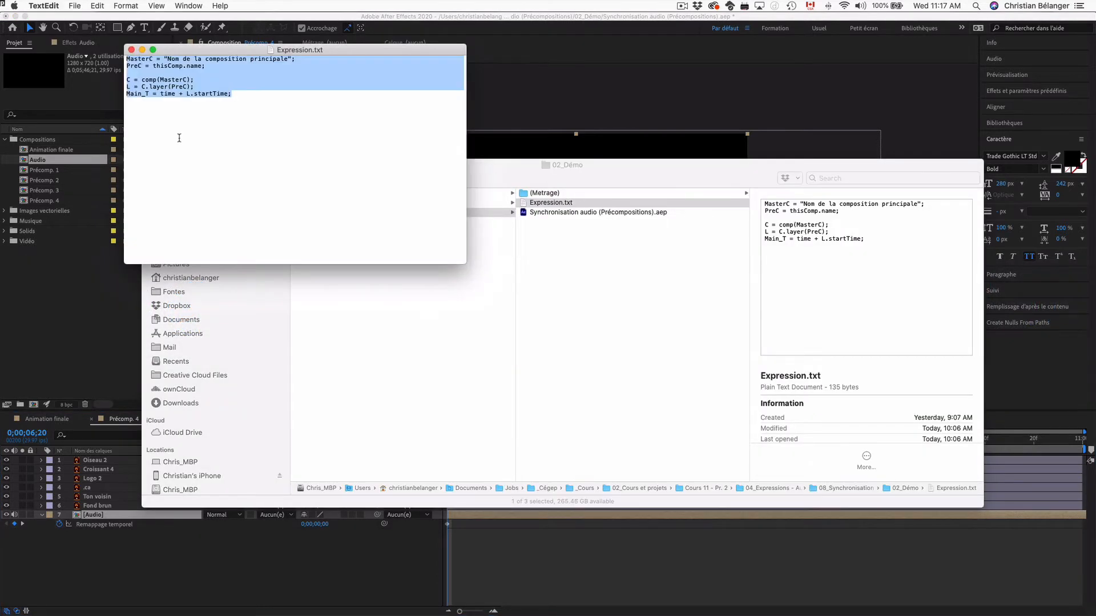
pyautogui.press('super+Tab')
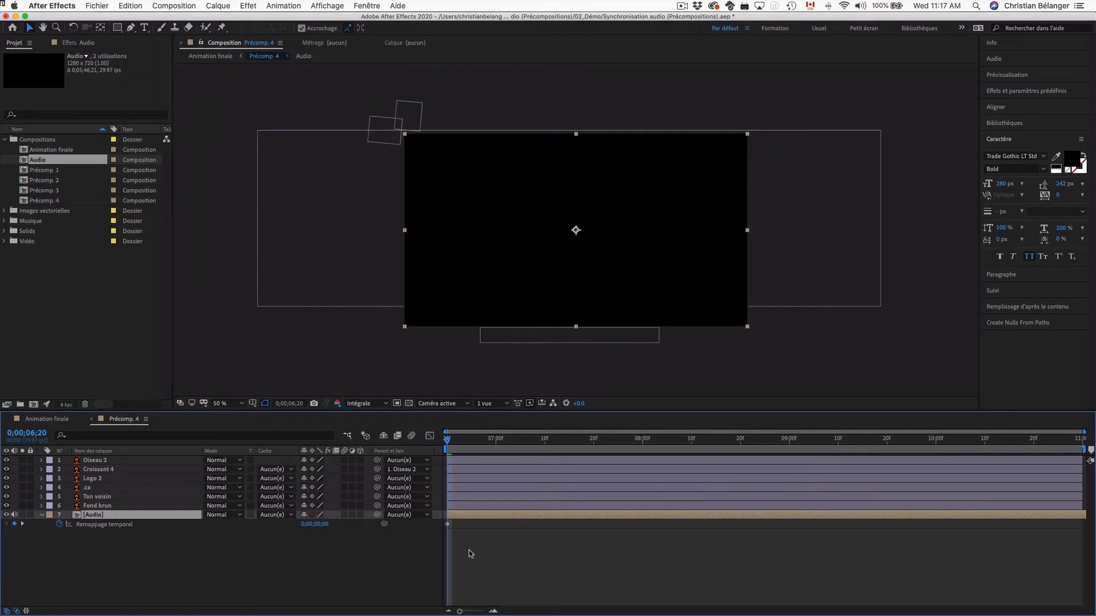
# - Add the copied expression to the Audio layer's time remapping and set MasterC to "Animation finale"
pyautogui.keyDown('alt'); pyautogui.click(60, 526); pyautogui.keyUp('alt')
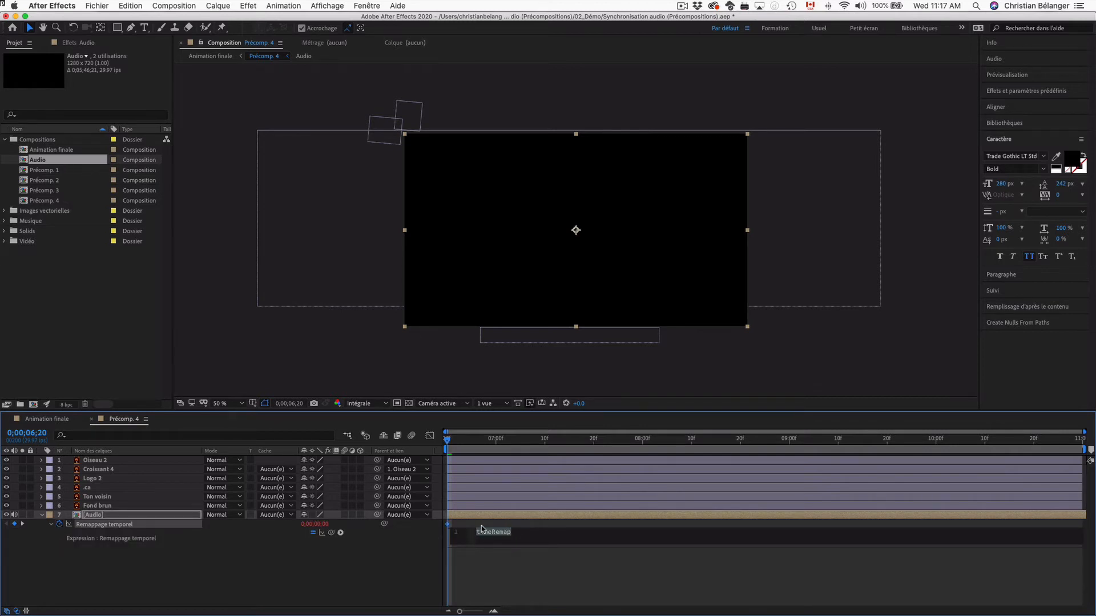
pyautogui.press('super+v')
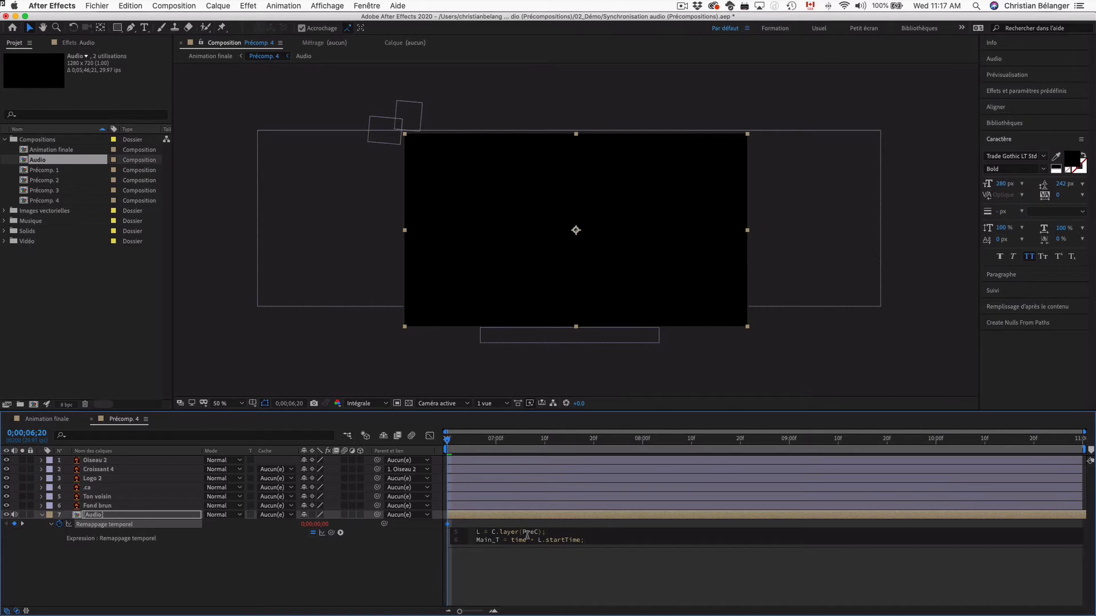
pyautogui.scroll(4, 526, 535)
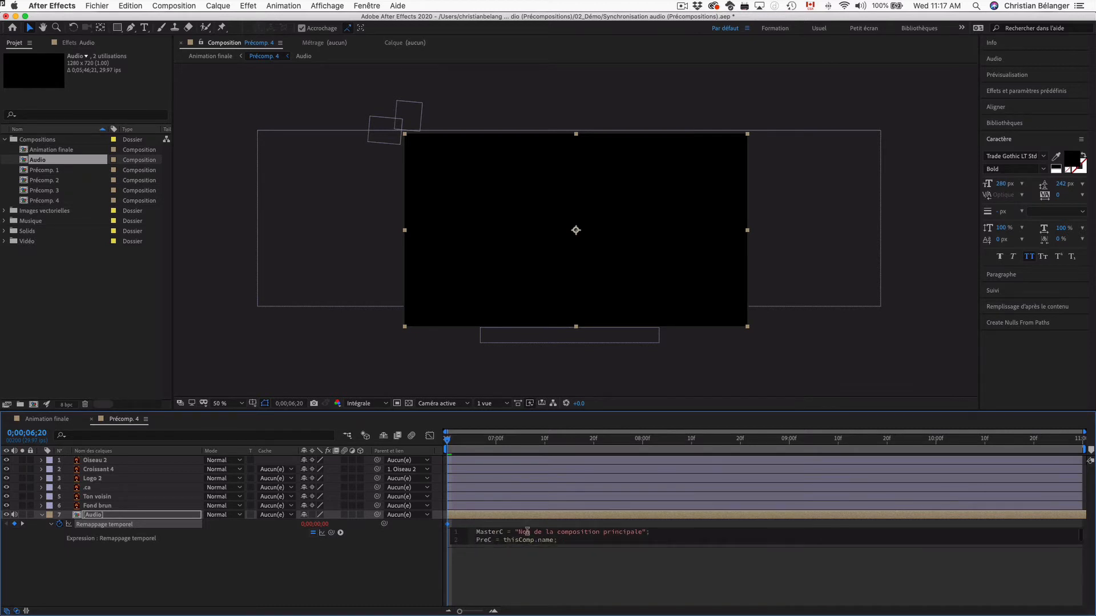
pyautogui.moveTo(519, 532); pyautogui.dragTo(642, 532)
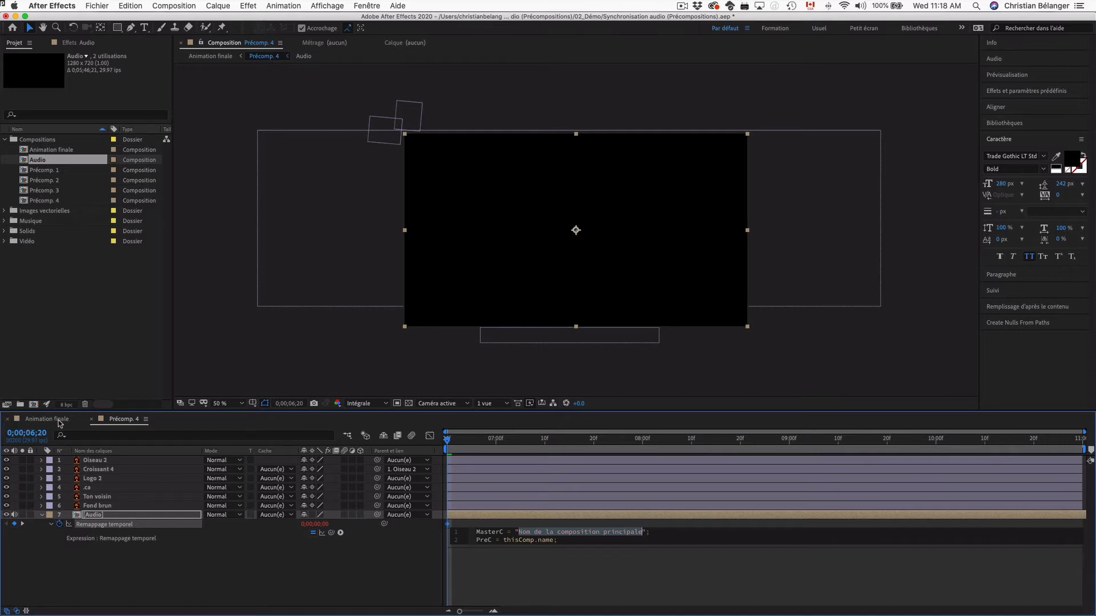
pyautogui.write('Animation fin')
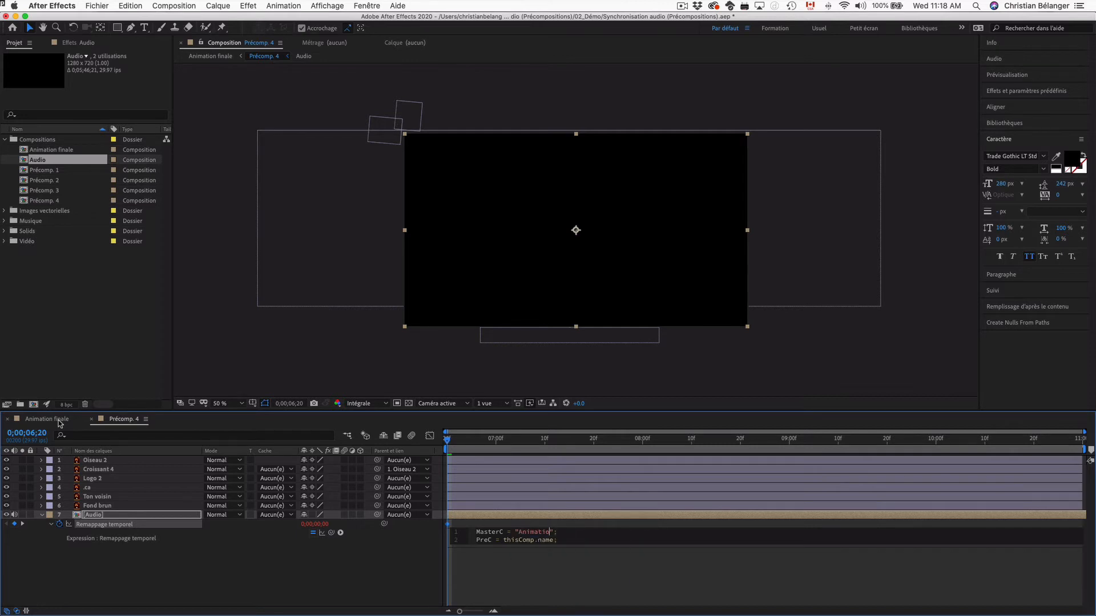
pyautogui.write('ale')
pyautogui.press('KP_Enter')
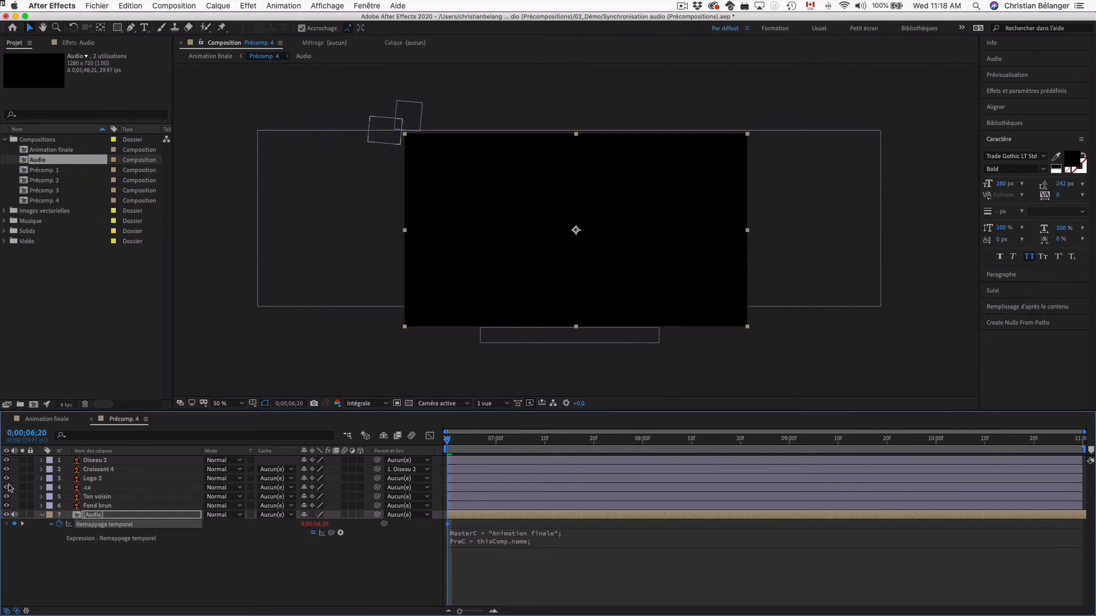
# - Turn the Audio layer in Précomp. 4 into a guide layer (Calque repère)
pyautogui.click(109, 517)
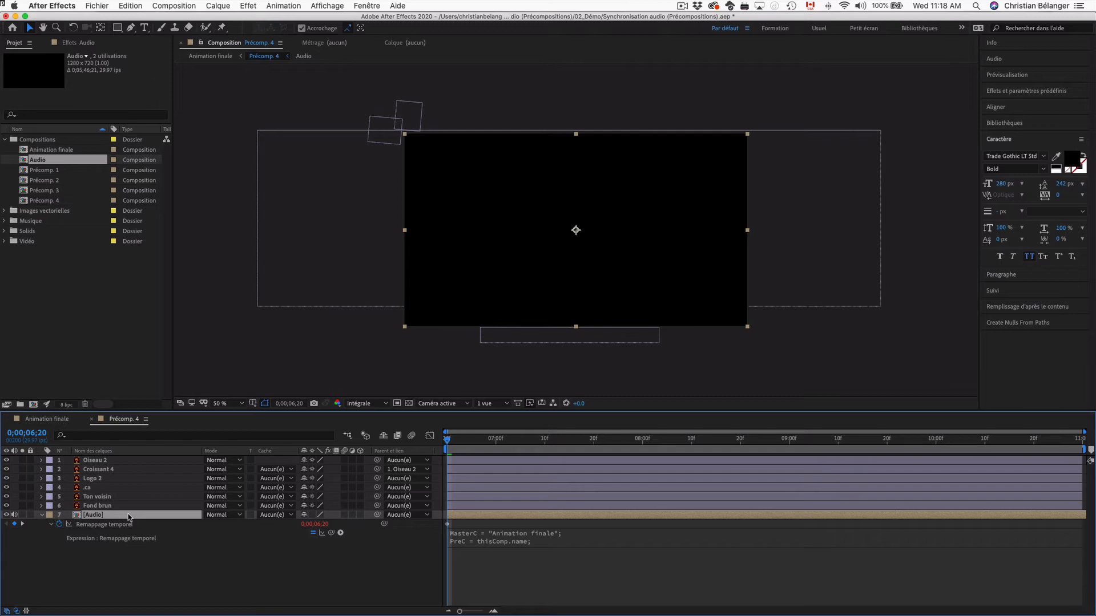
pyautogui.rightClick(129, 518)
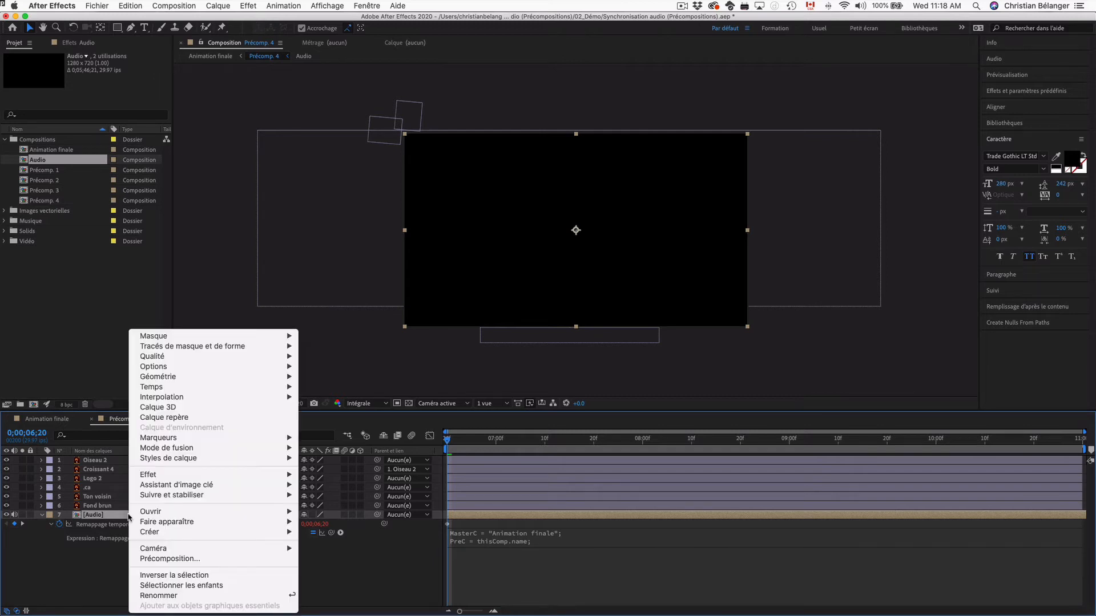
pyautogui.click(187, 422)
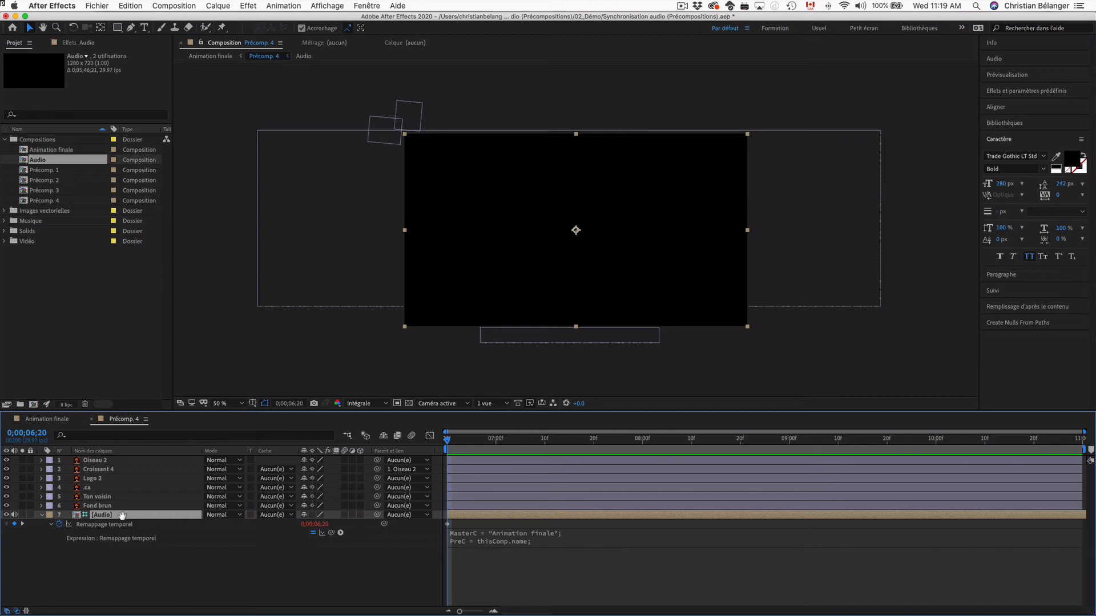
# - Play Précomp. 4 and play Animation finale from 0;00;06;20 to compare their audio synchronisation
pyautogui.press('space')
pyautogui.press('space')
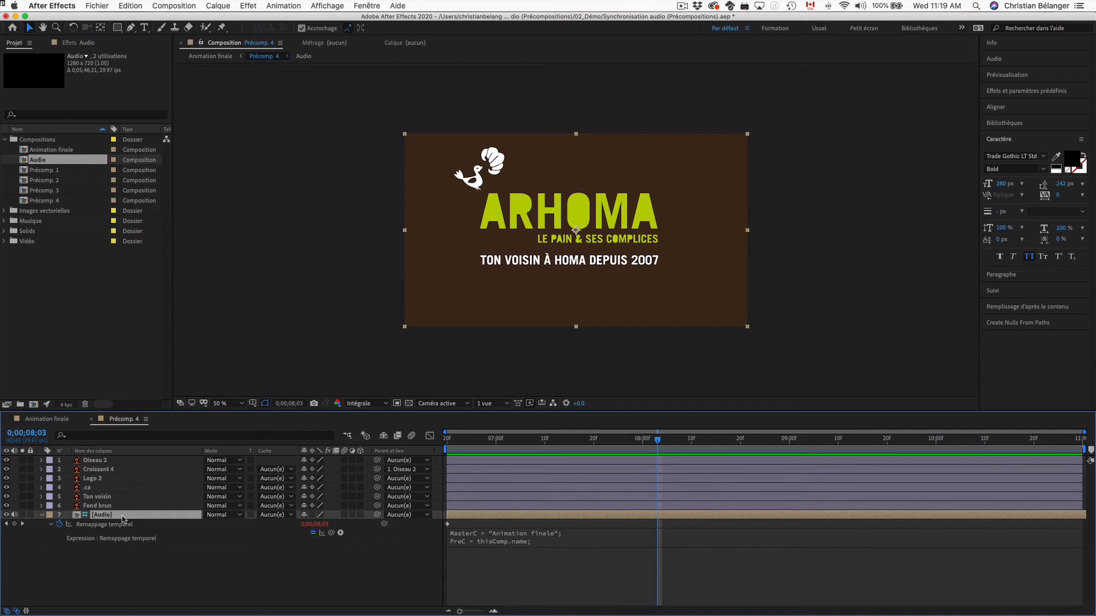
pyautogui.click(52, 419)
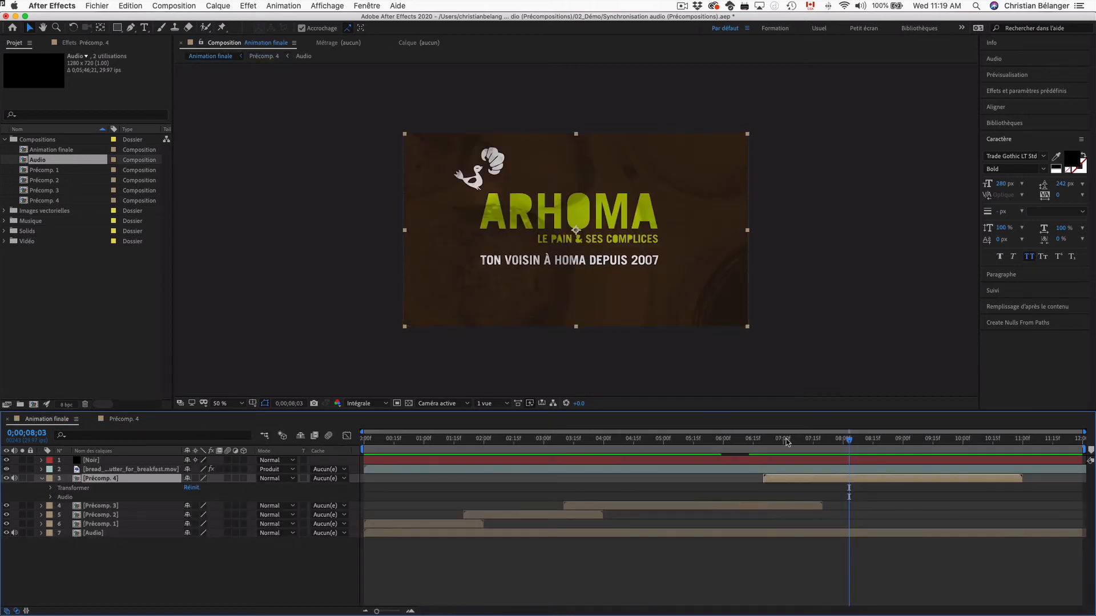
pyautogui.moveTo(788, 441); pyautogui.dragTo(764, 443)
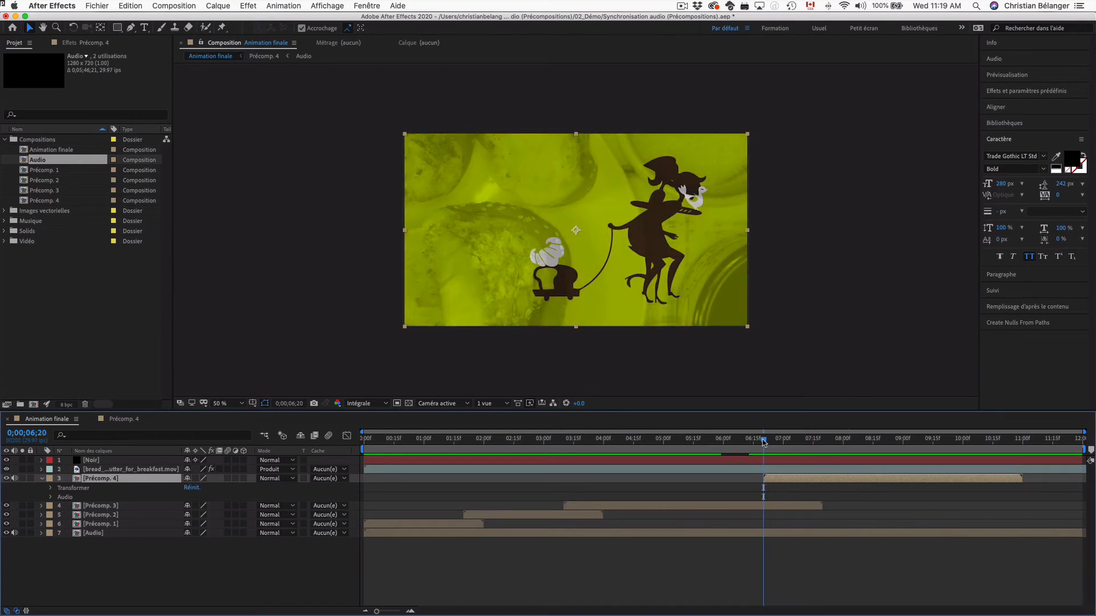
pyautogui.press('space')
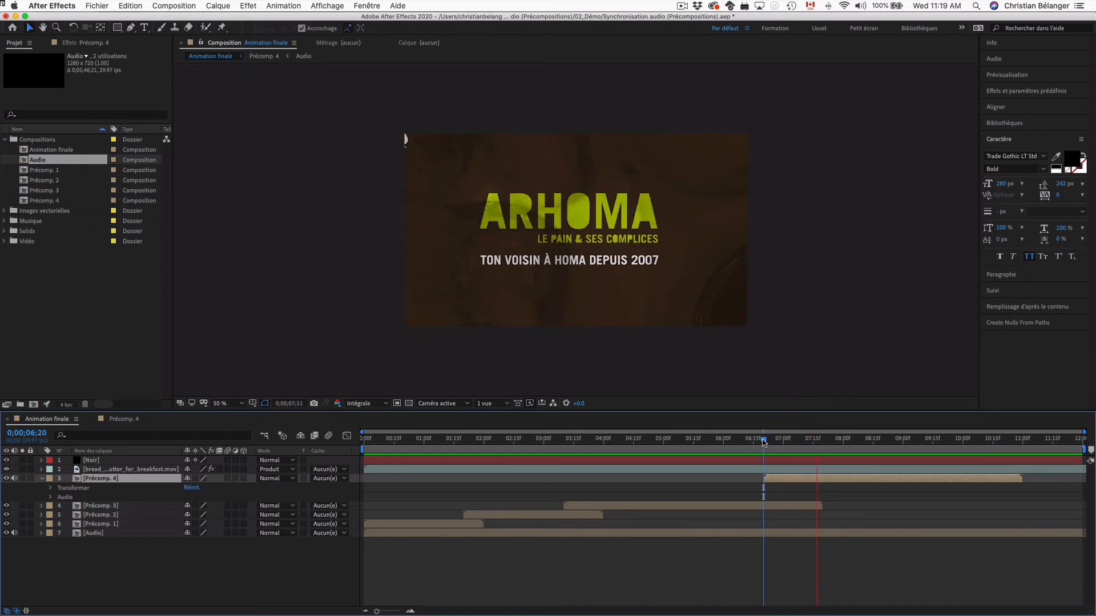
pyautogui.press('space')
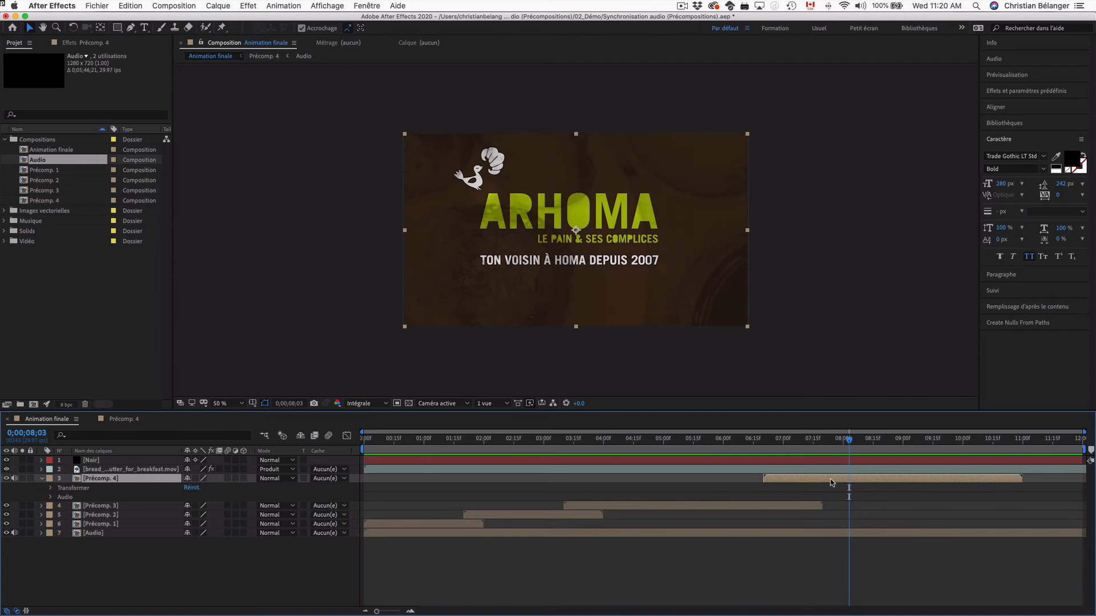
# - Move the Précomp. 4 layer to start at 0;00;04;00 in Animation finale and place the playhead there
pyautogui.moveTo(831, 482); pyautogui.dragTo(671, 482)
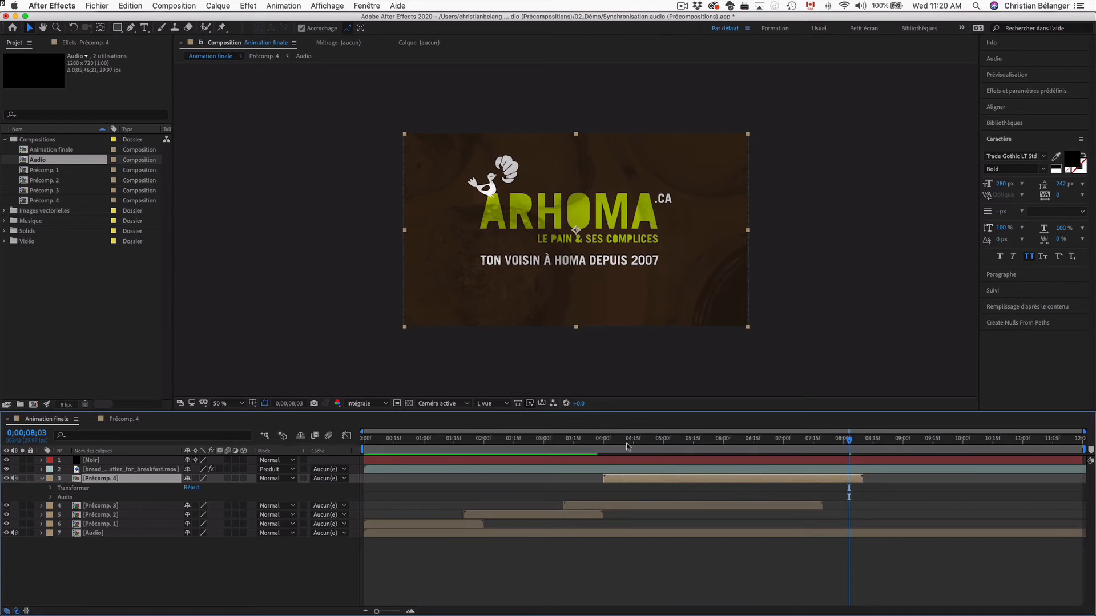
pyautogui.click(603, 440)
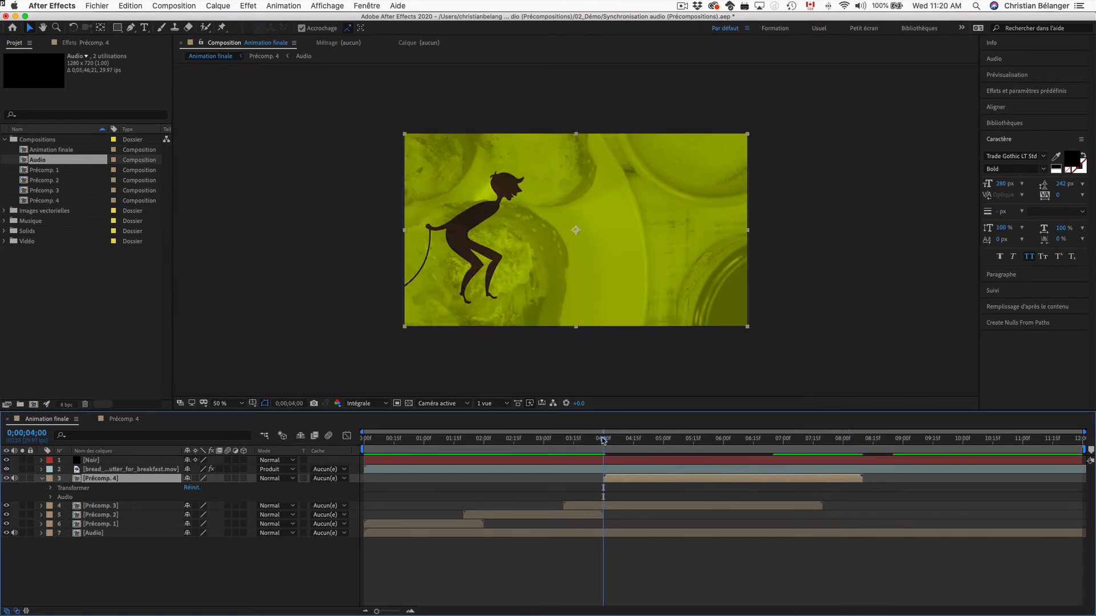
# - Play Animation finale twice from the start of the Précomp. 4 layer at 0;00;04;00 to hear its audio
pyautogui.press('space')
pyautogui.press('space')
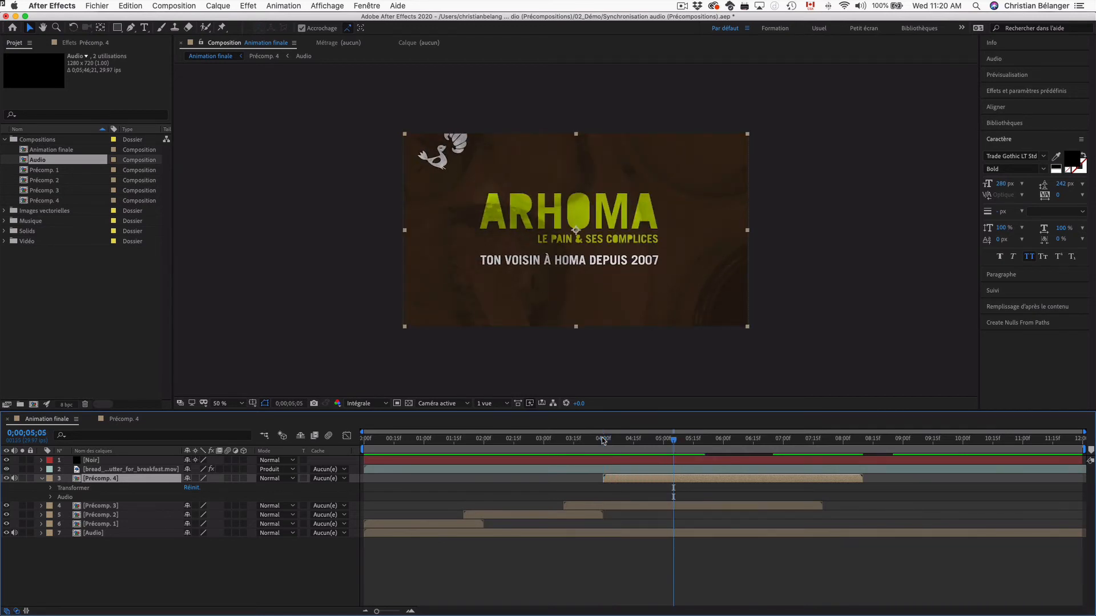
pyautogui.click(603, 440)
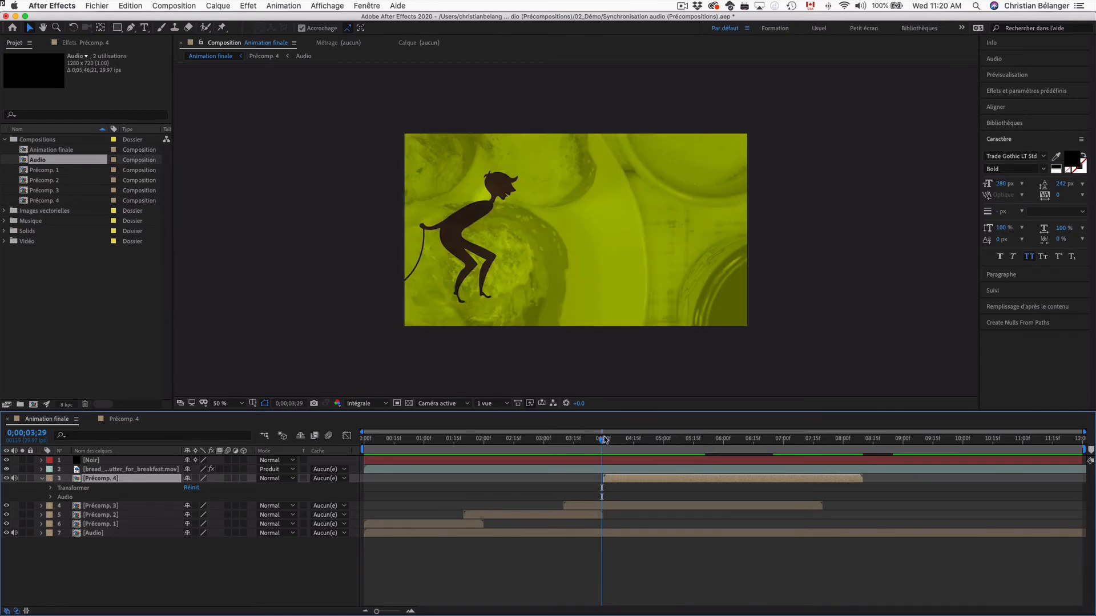
pyautogui.press('space')
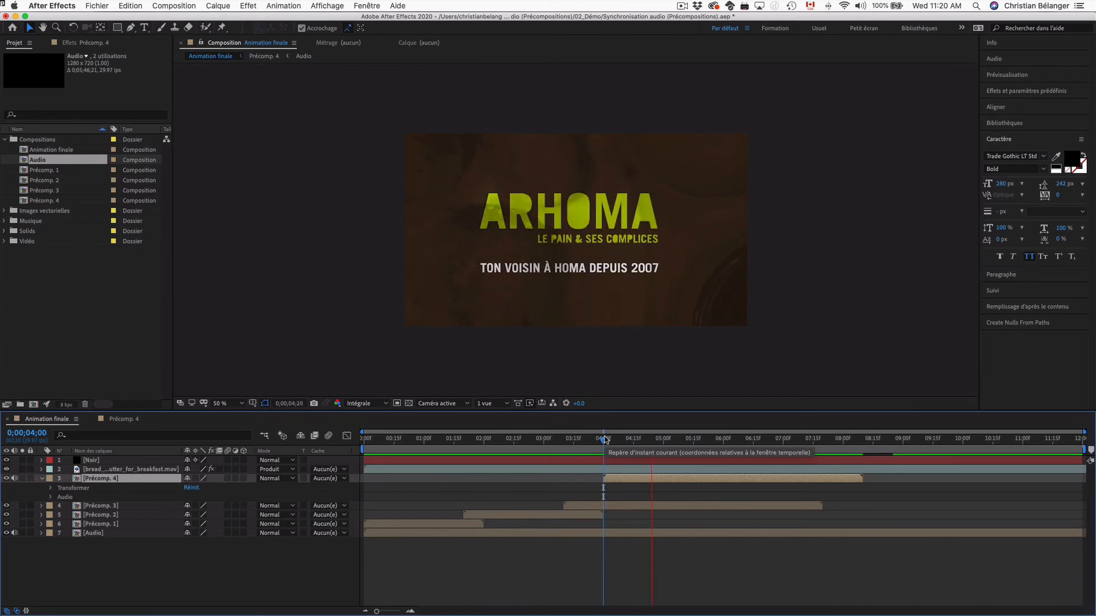
pyautogui.press('space')
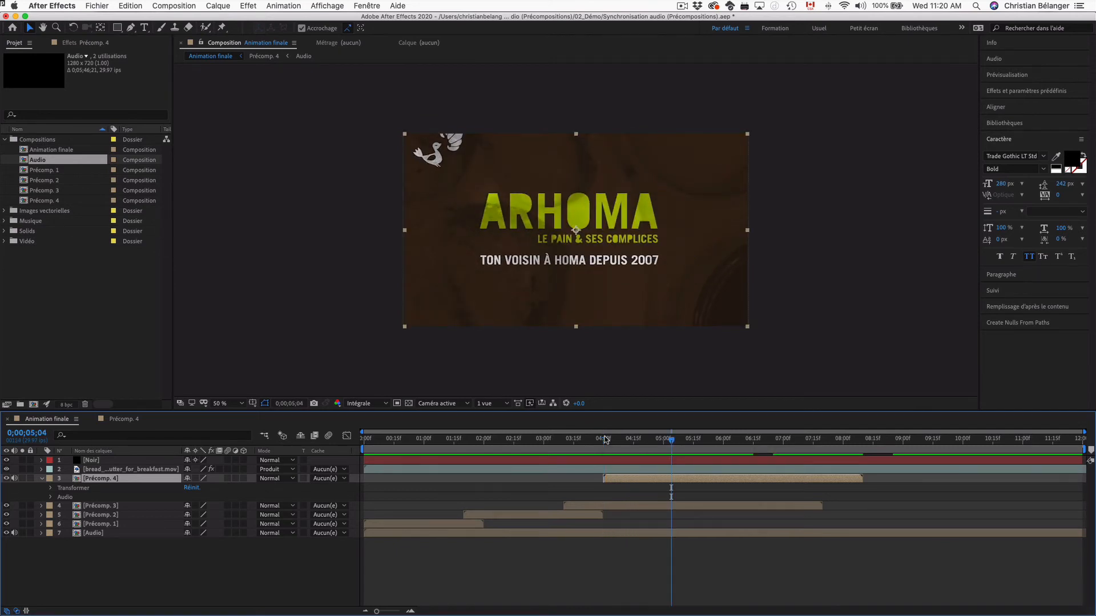
# - Open Précomp. 4 and play it from its start to compare its audio with Animation finale
pyautogui.doubleClick(636, 478)
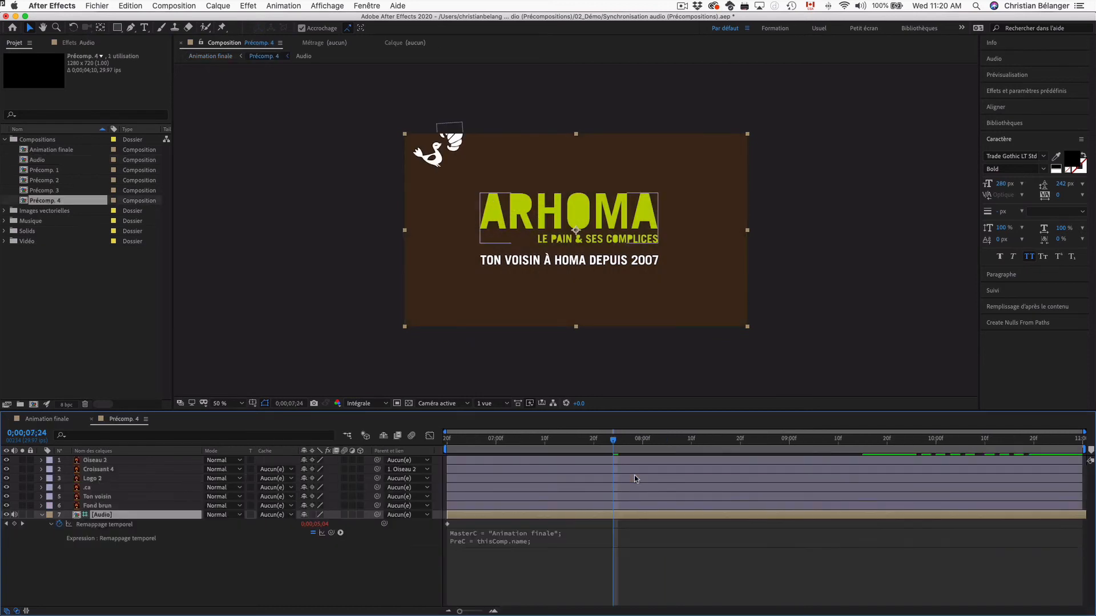
pyautogui.press('space')
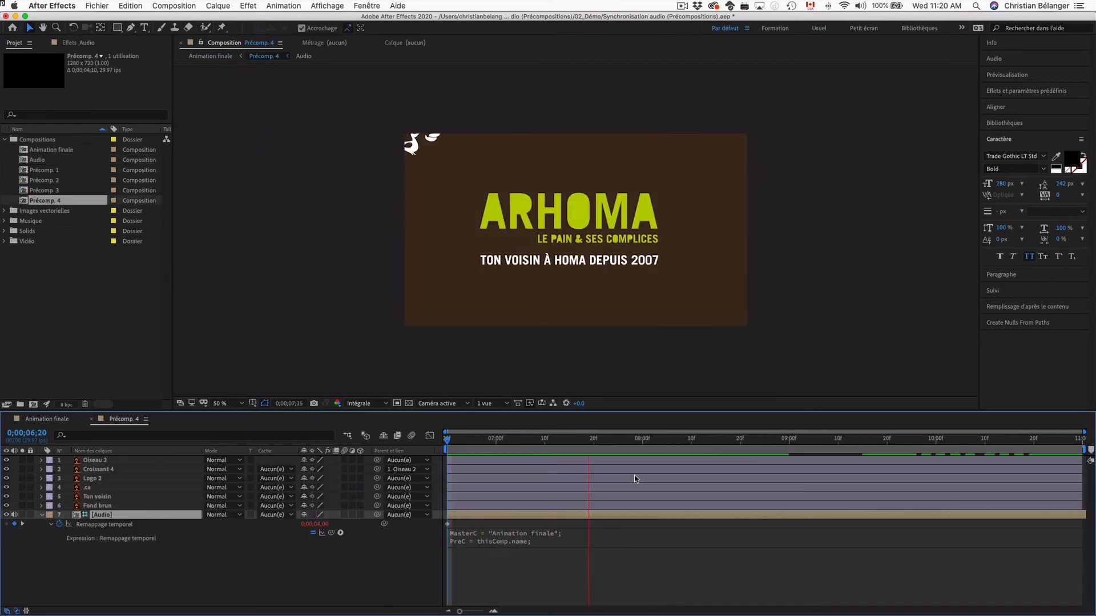
pyautogui.press('space')
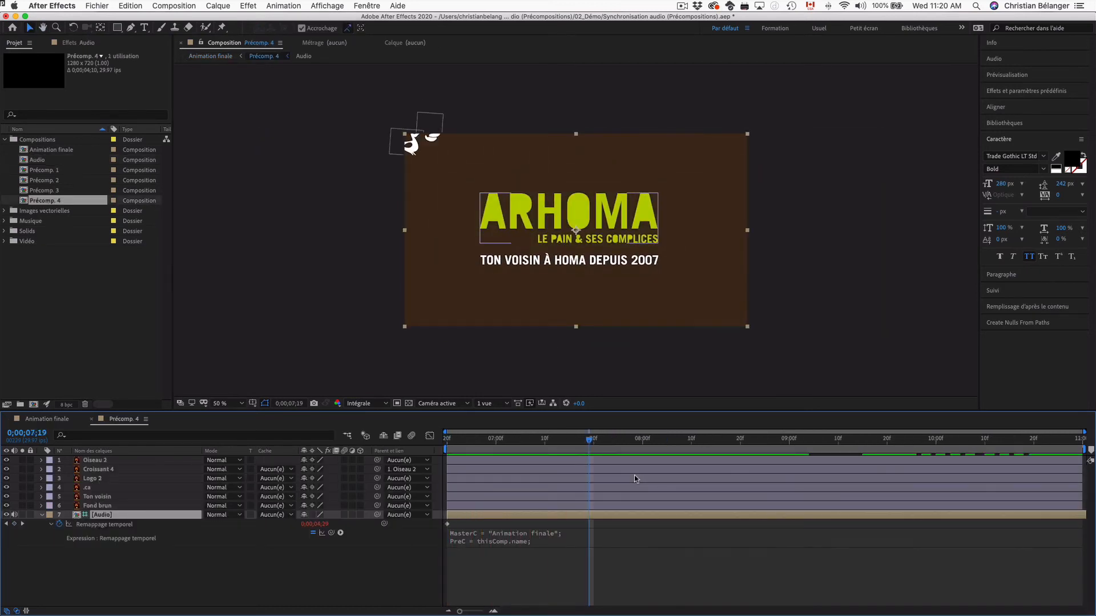
# - Expand the Audio layer's properties in Précomp. 4 and display its audio waveform (Signal)
pyautogui.click(41, 515)
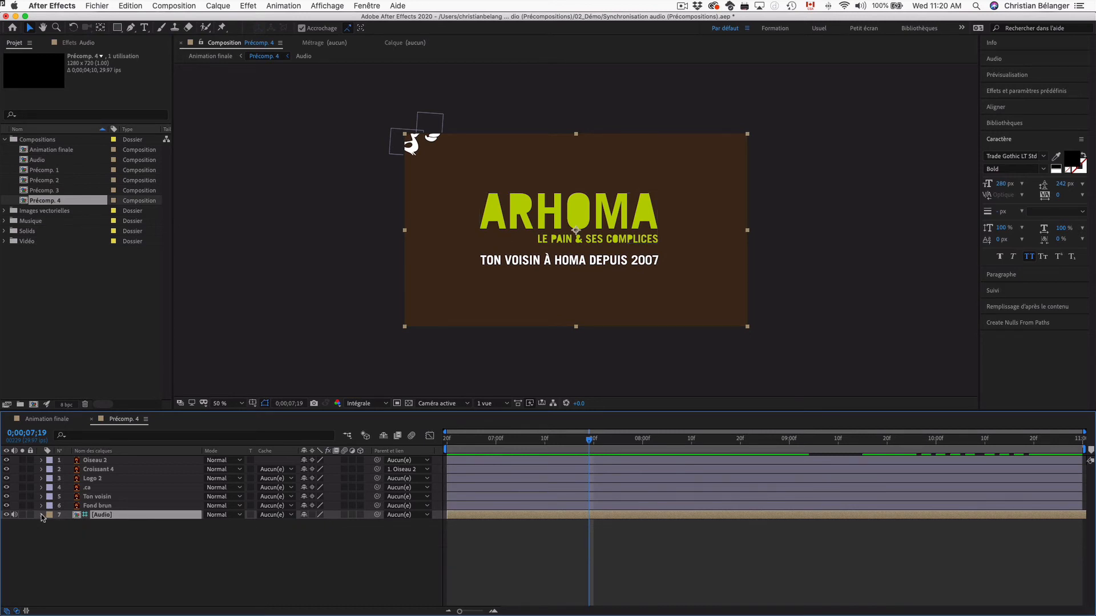
pyautogui.click(41, 515)
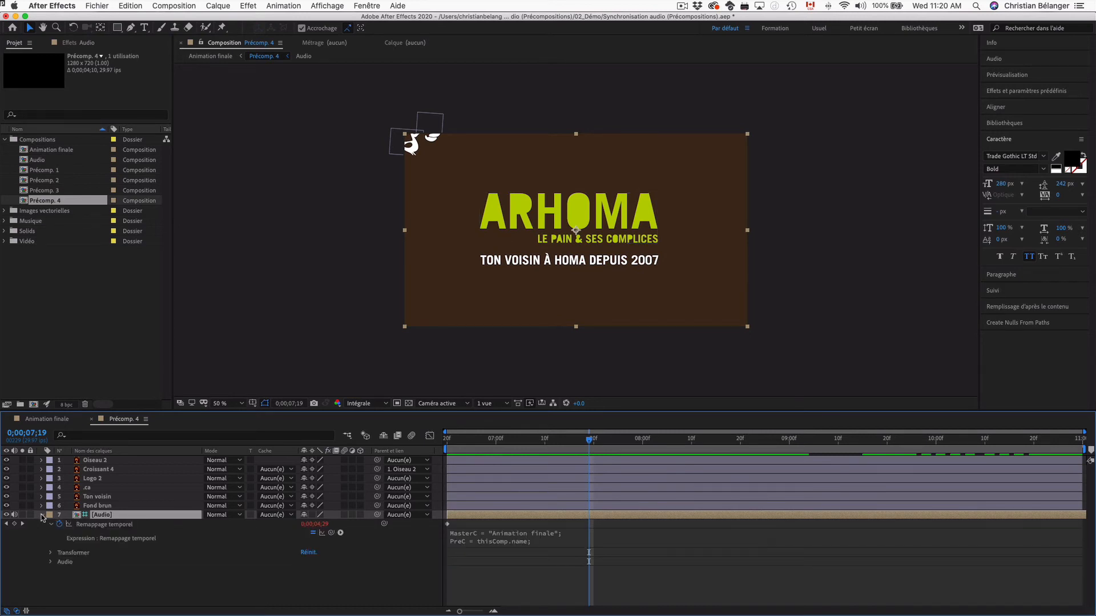
pyautogui.click(51, 562)
pyautogui.click(60, 579)
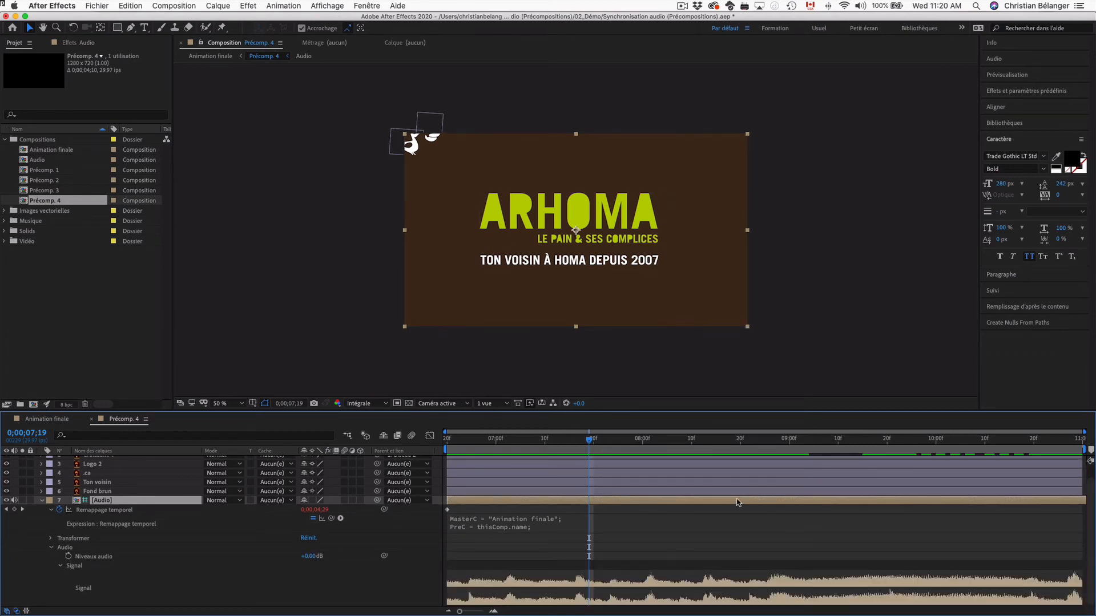
pyautogui.moveTo(813, 502); pyautogui.dragTo(693, 508)
pyautogui.moveTo(725, 500)
pyautogui.mouseDown()
pyautogui.moveTo(788, 499)
pyautogui.moveTo(690, 502)
pyautogui.moveTo(711, 501)
pyautogui.mouseUp()
# - Check Animation finale, reopen Précomp. 4, and collapse the Audio layer's time-remapping expression and waveform
pyautogui.click(50, 420)
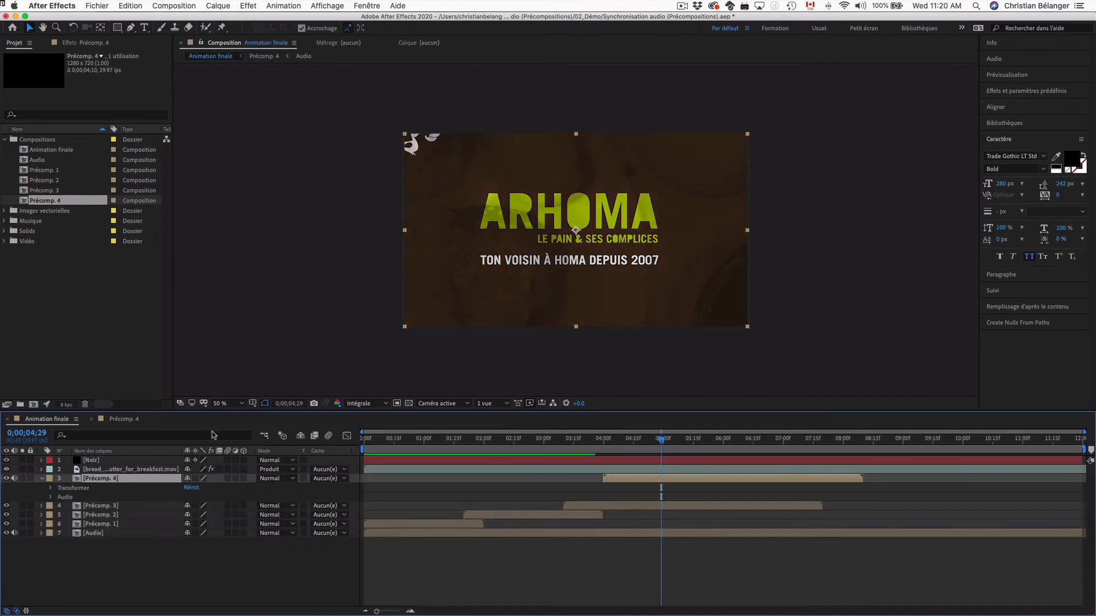
pyautogui.doubleClick(626, 478)
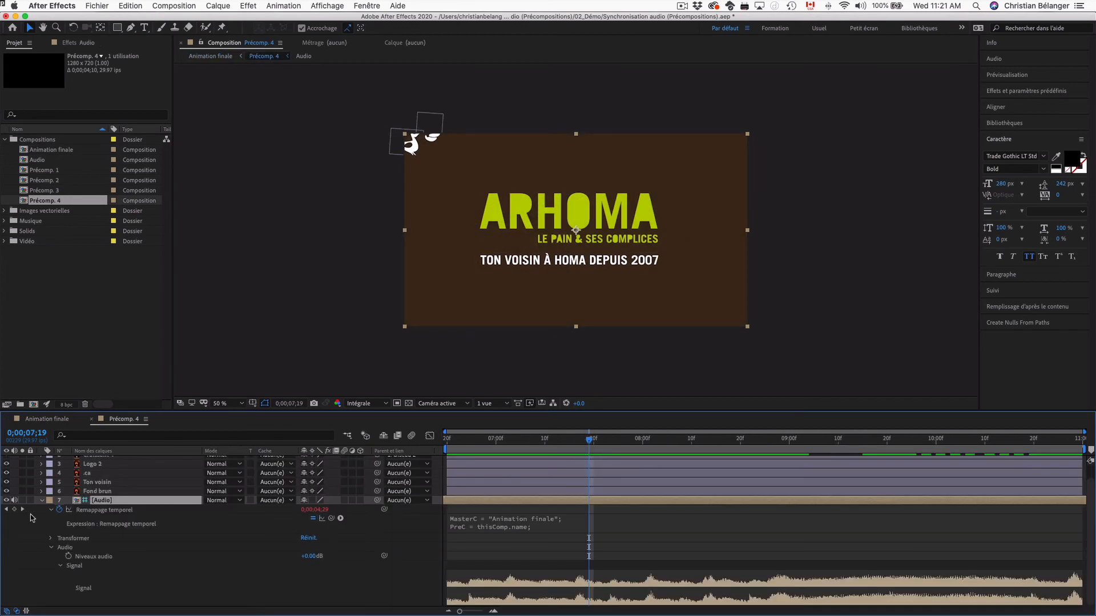
pyautogui.click(42, 500)
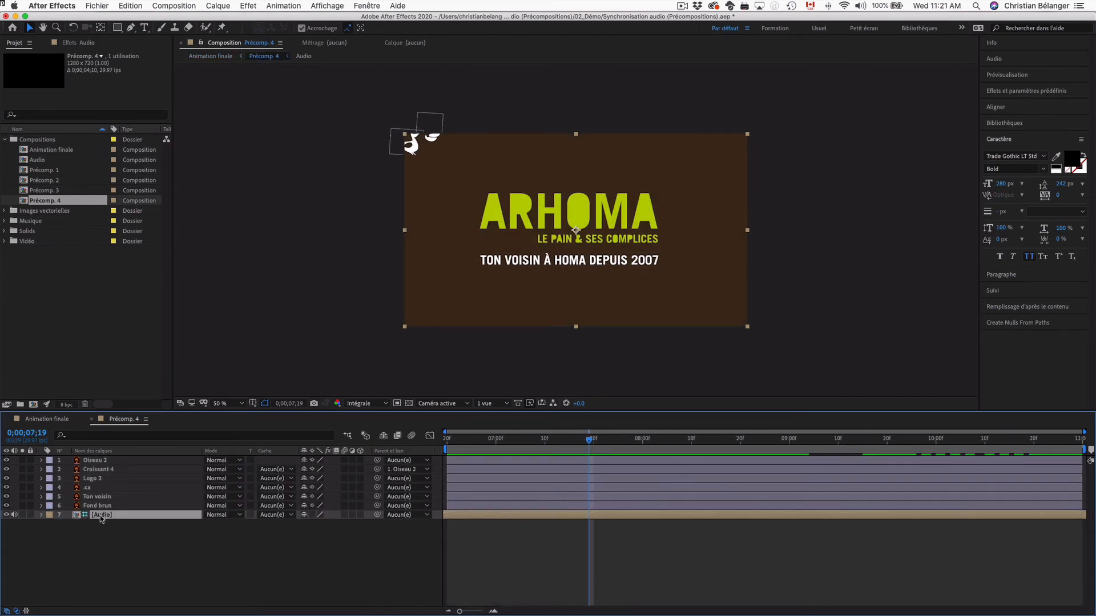
pyautogui.click(42, 515)
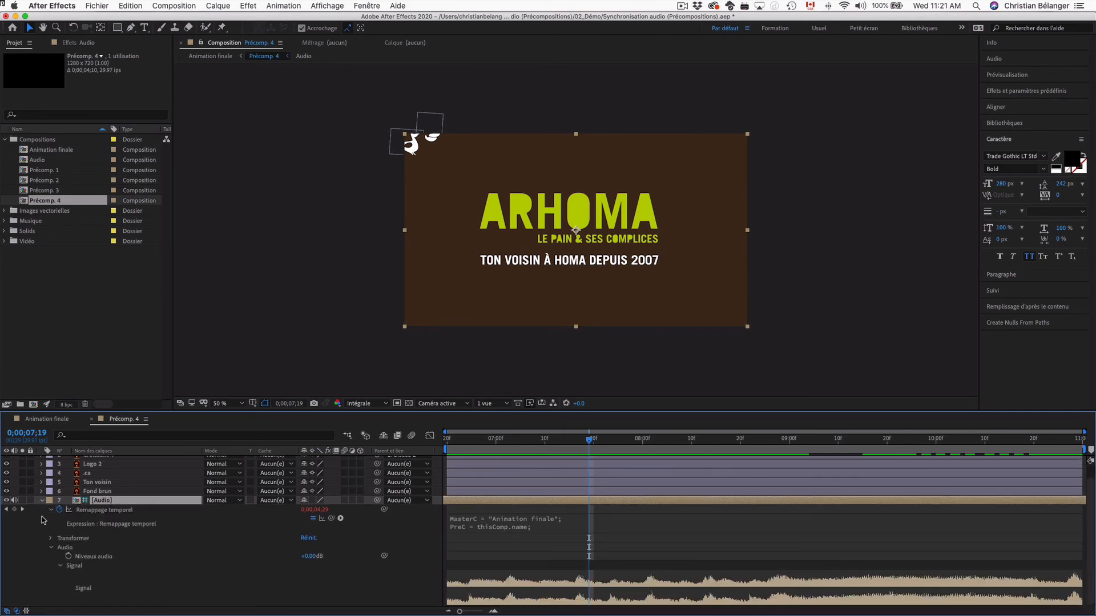
pyautogui.click(50, 510)
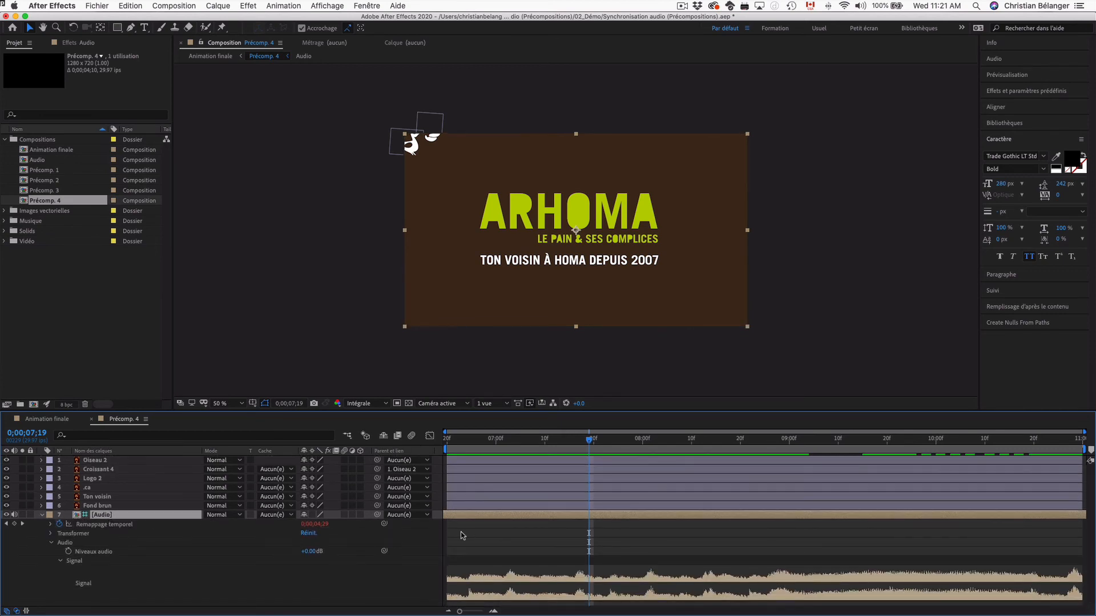
pyautogui.click(60, 562)
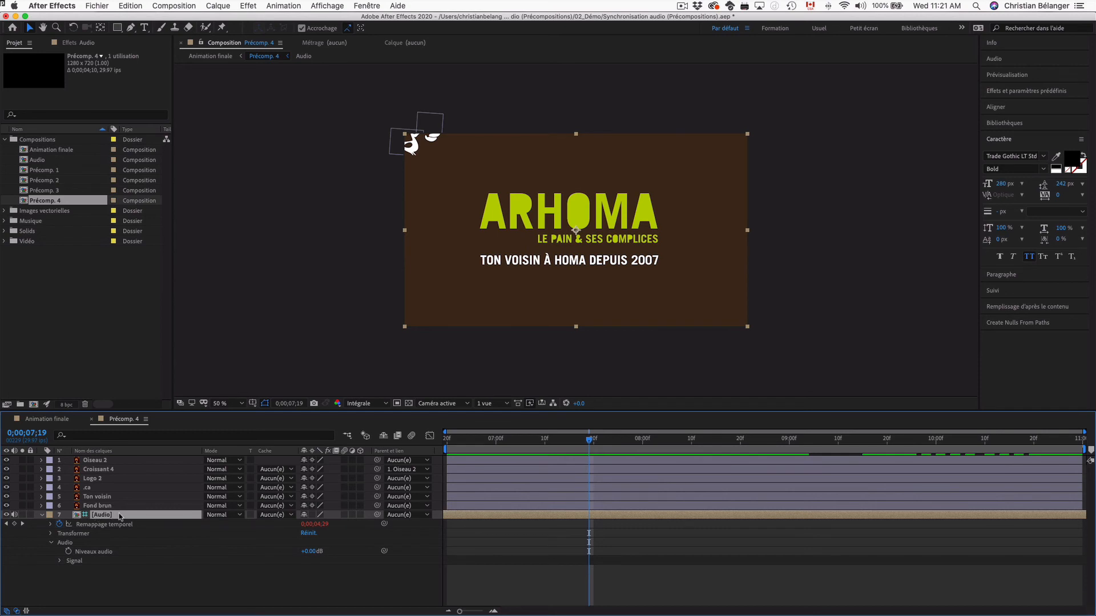
# - Open Précomp. 2 from Animation finale and play it from 0;00;01;20 to hear its audio
pyautogui.click(56, 420)
pyautogui.click(499, 515)
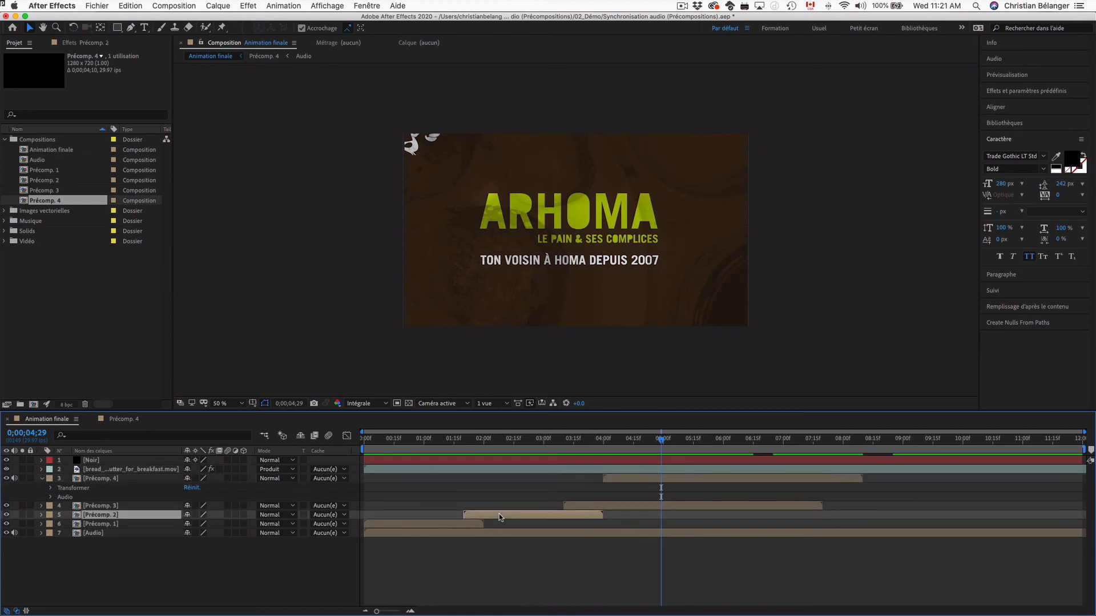
pyautogui.doubleClick(534, 515)
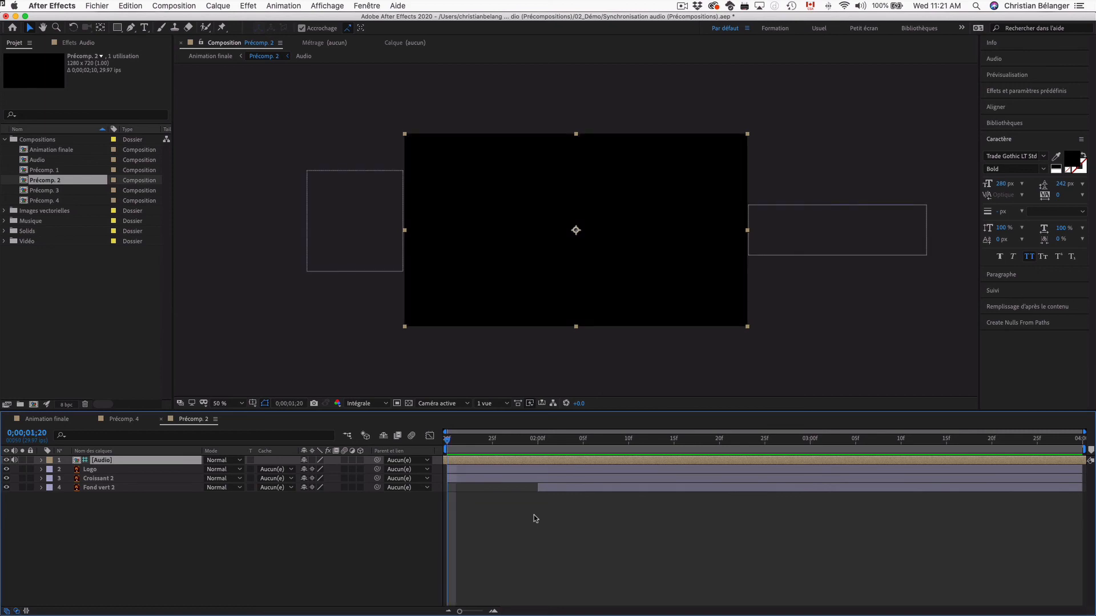
pyautogui.press('space')
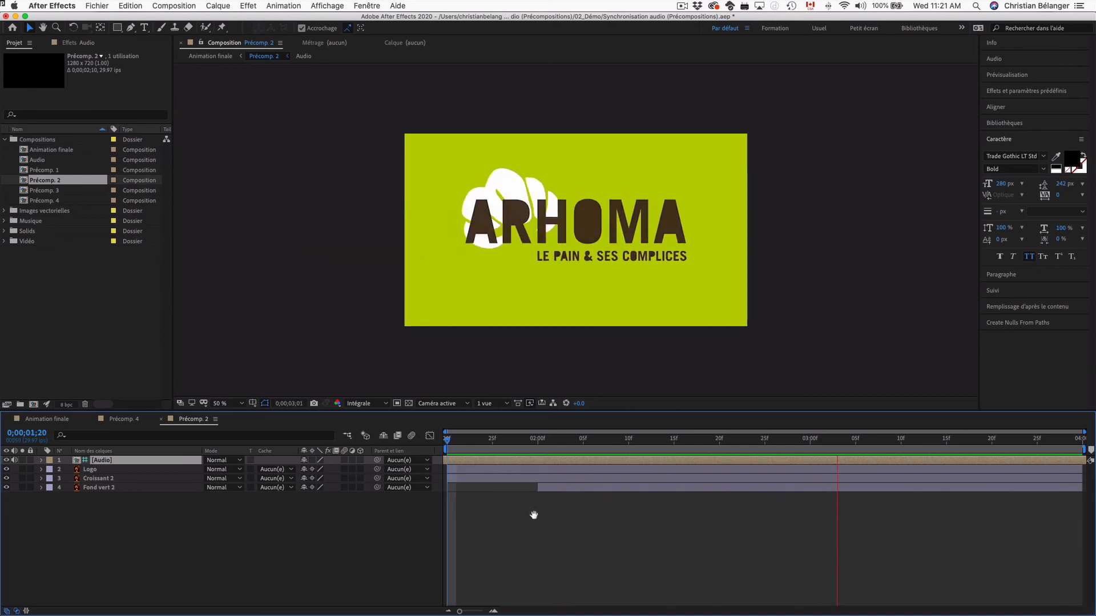
pyautogui.press('space')
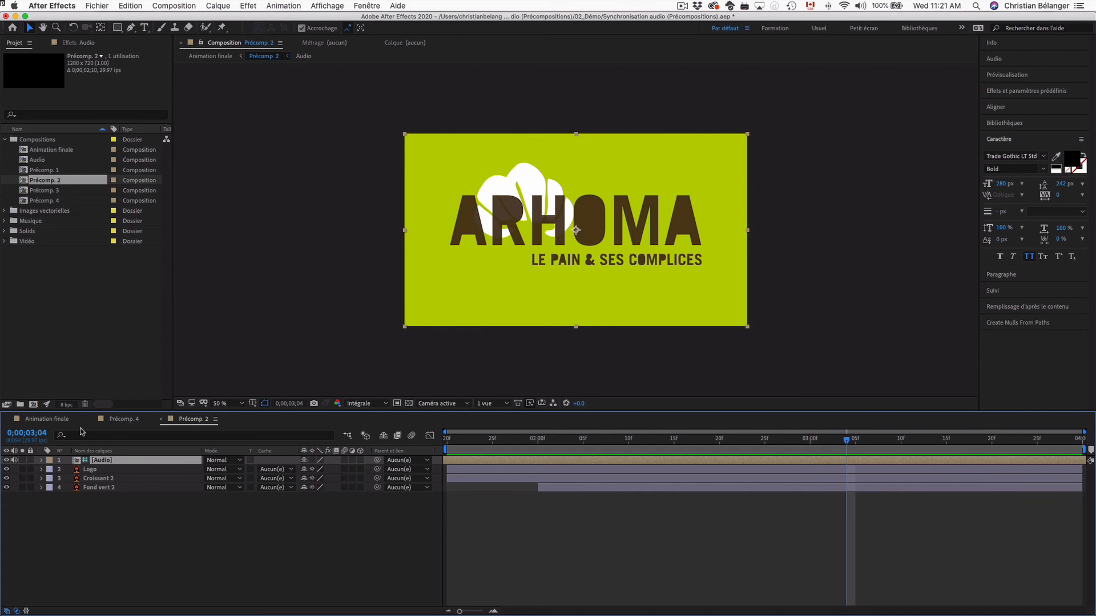
# - Play Animation finale from 0;00;01;20 to compare its audio with Précomp. 2
pyautogui.click(47, 419)
pyautogui.click(463, 441)
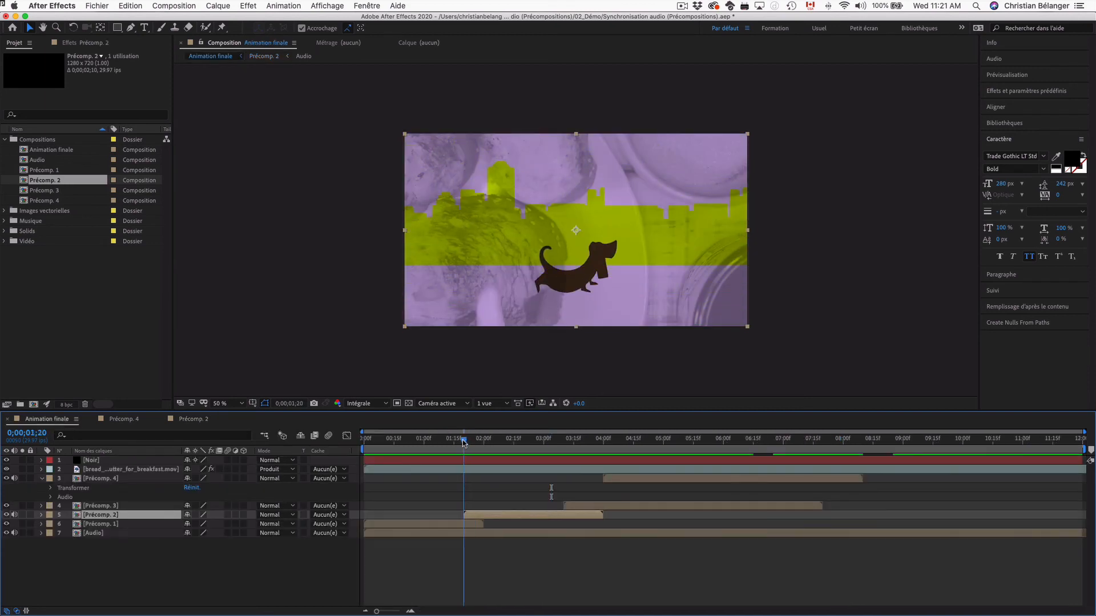
pyautogui.press('space')
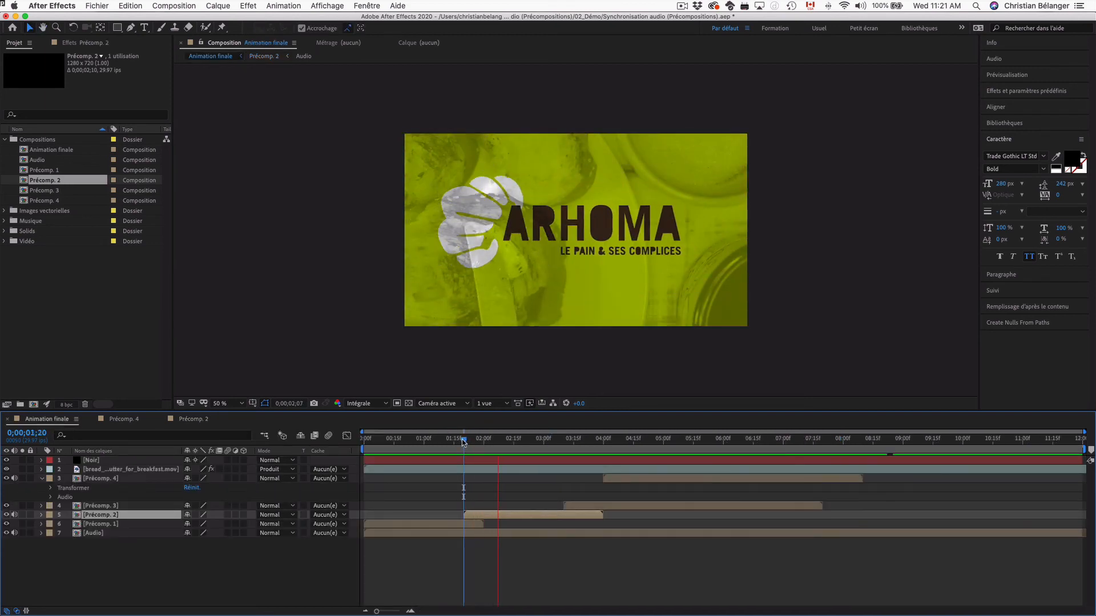
pyautogui.press('space')
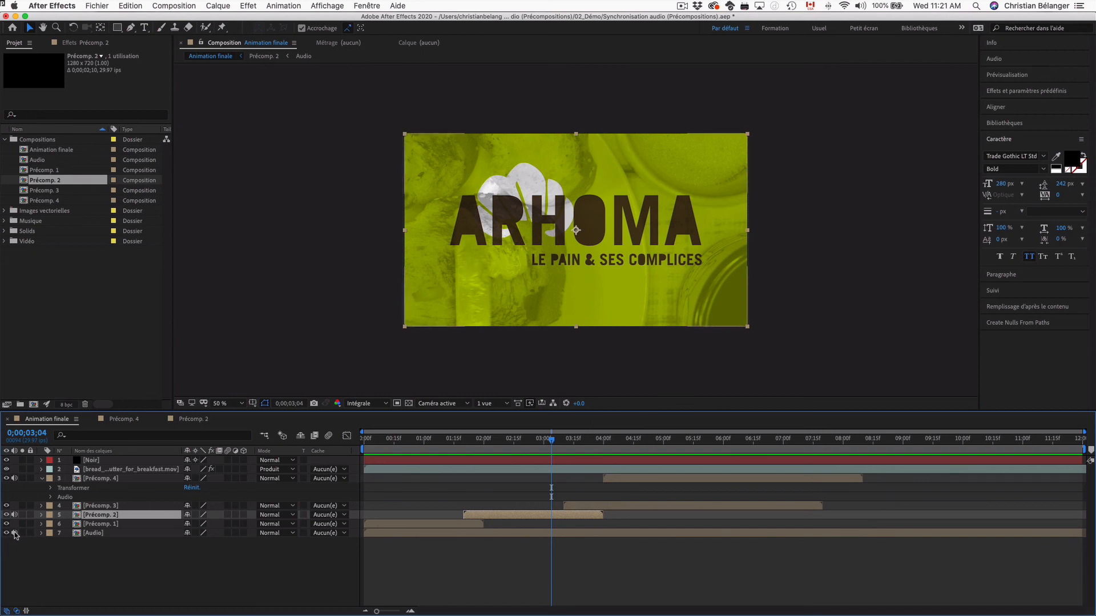
# - Mute the Audio layer in Animation finale, select Précomp. 2 and Précomp. 4, and play from 0;00;03;04 to check the sound
pyautogui.click(102, 536)
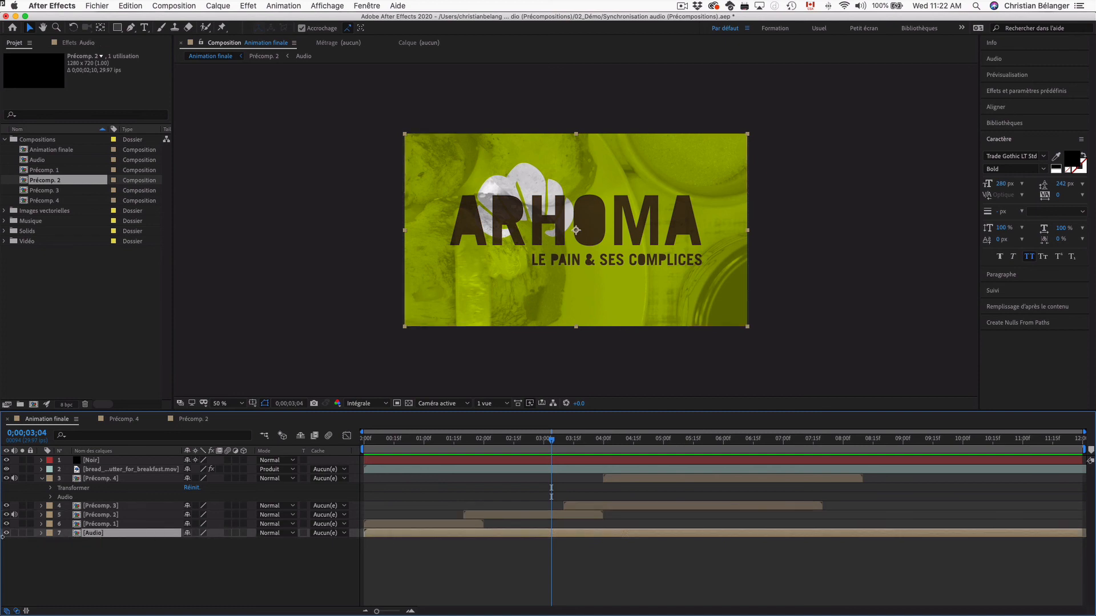
pyautogui.click(99, 514)
pyautogui.keyDown('super'); pyautogui.click(106, 480); pyautogui.keyUp('super')
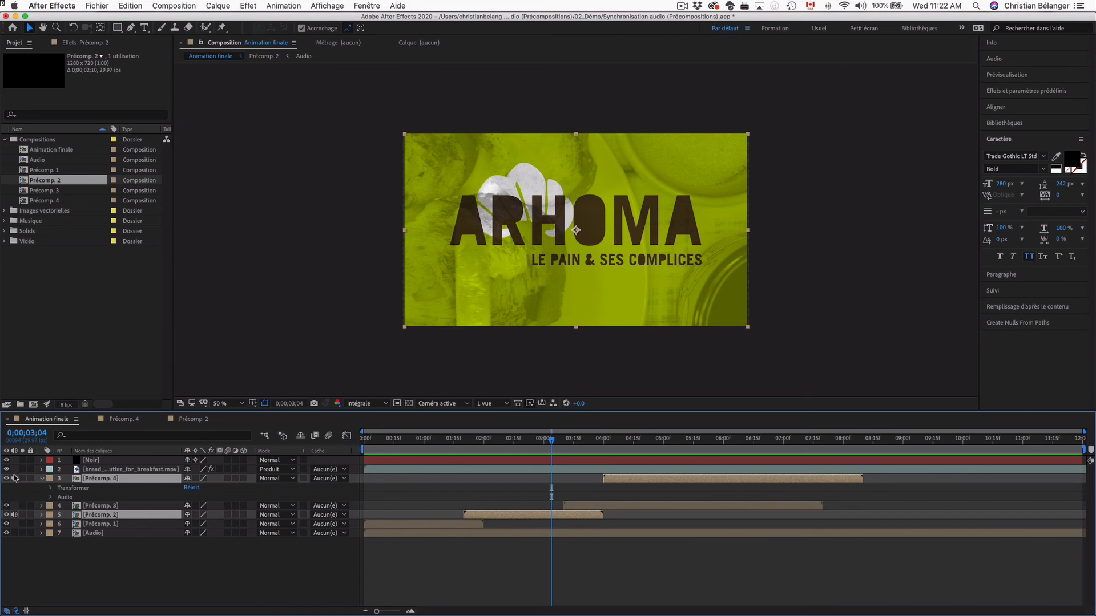
pyautogui.press('space')
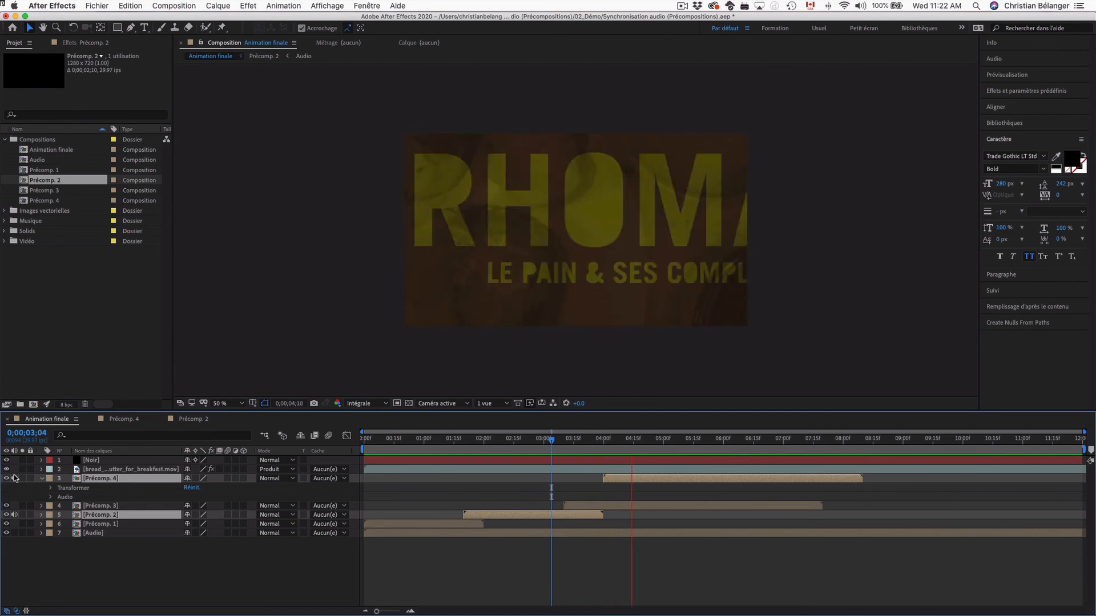
pyautogui.press('space')
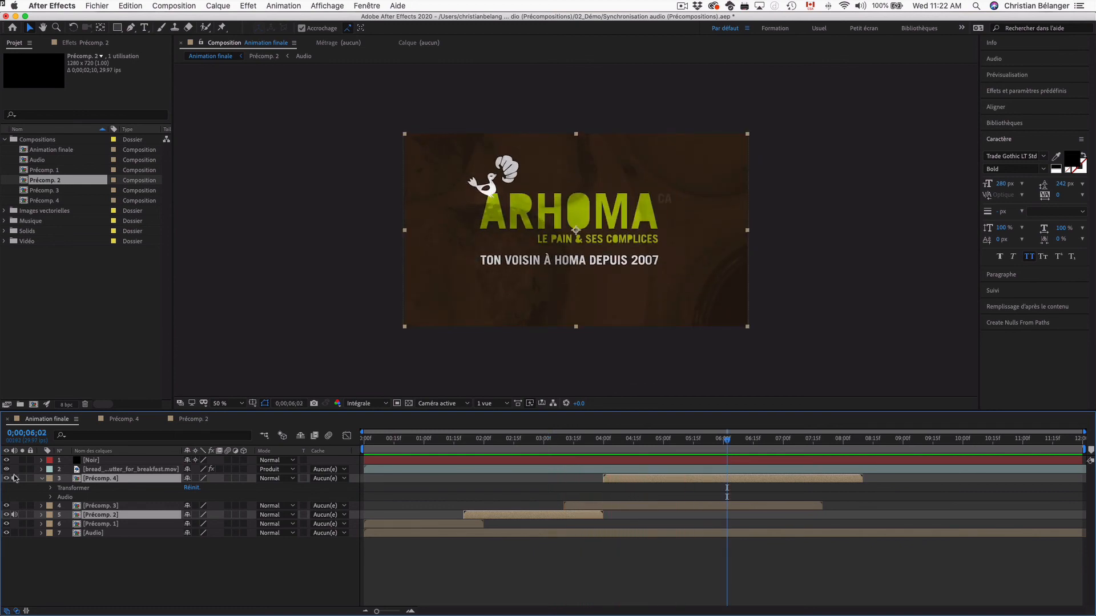